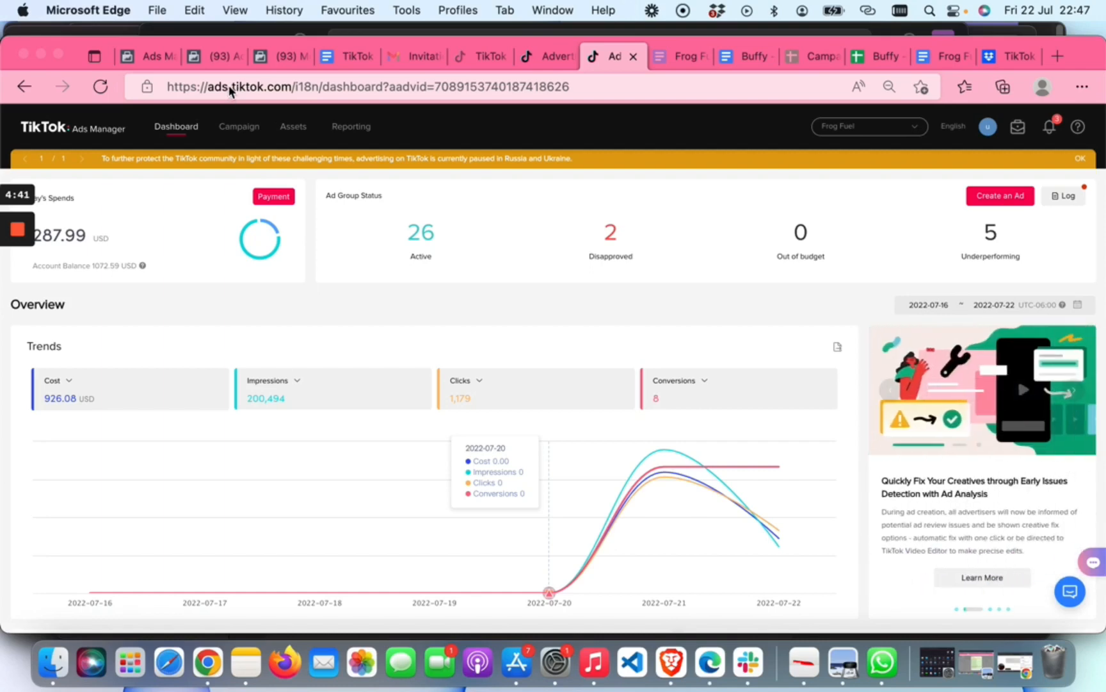
click(291, 86)
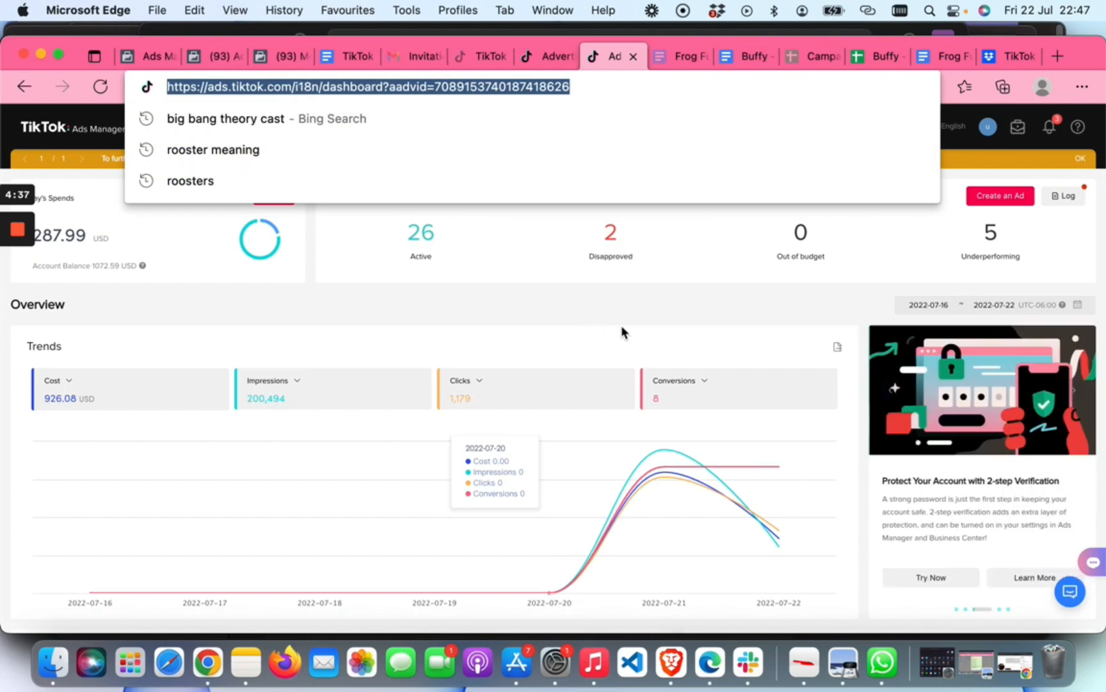
key(Escape)
click(157, 193)
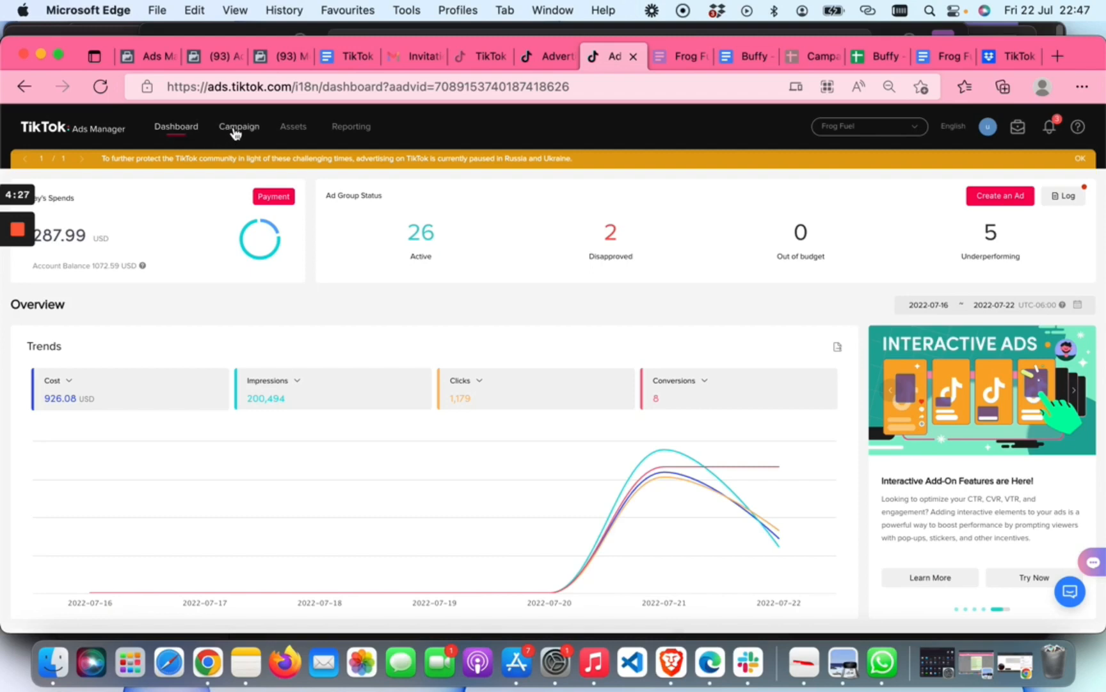
Copy the name of the existing campaign "KYN- 7/21 - DCT- Broad - FF" from the campaign list without renaming it.
mouse_move(292, 128)
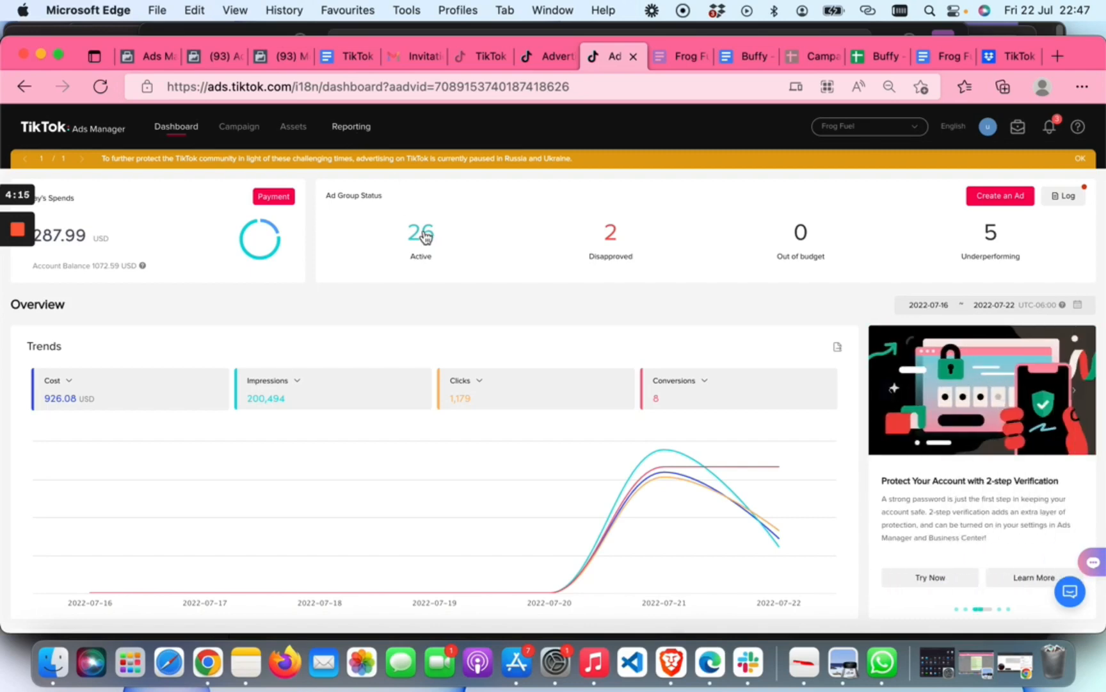
click(240, 128)
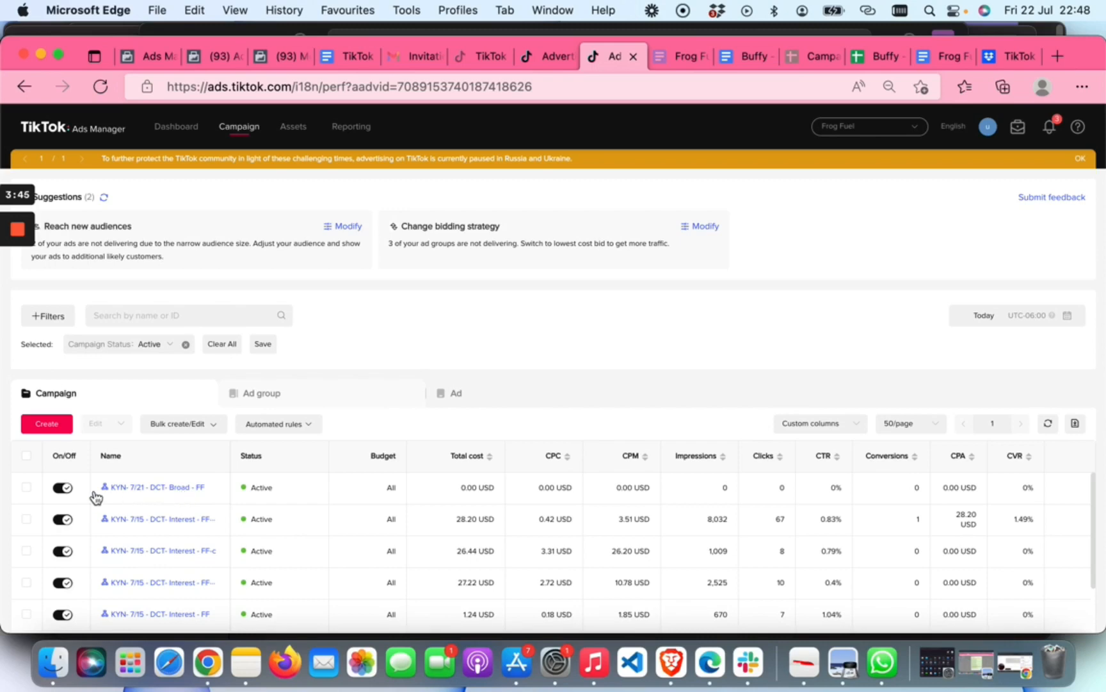
mouse_move(26, 492)
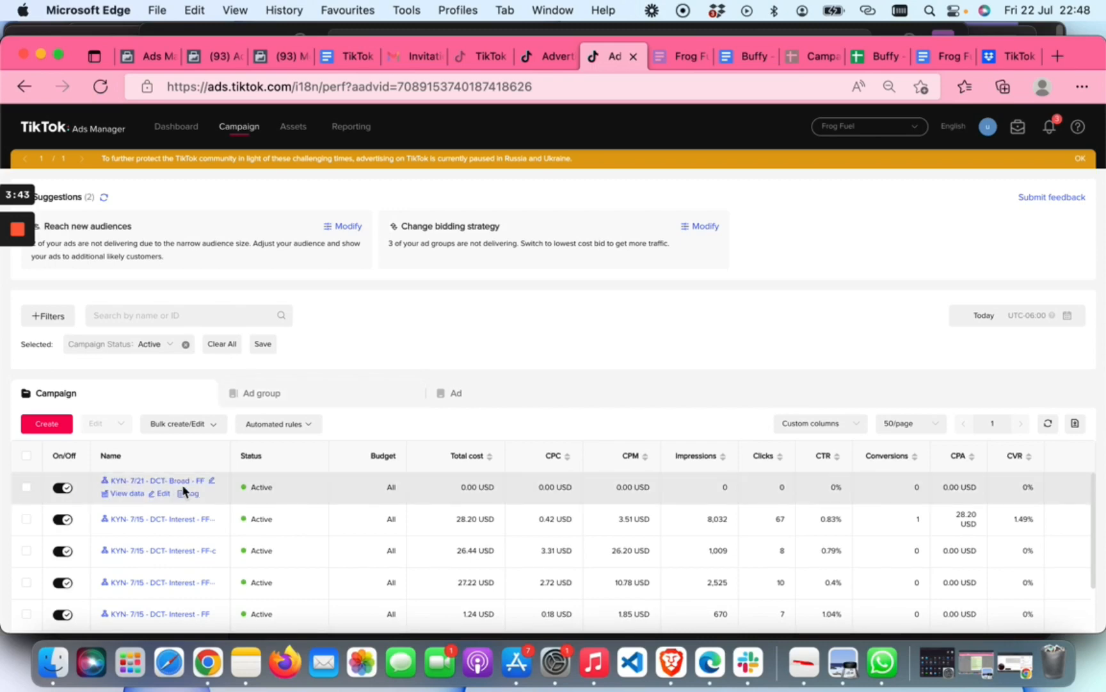
click(212, 481)
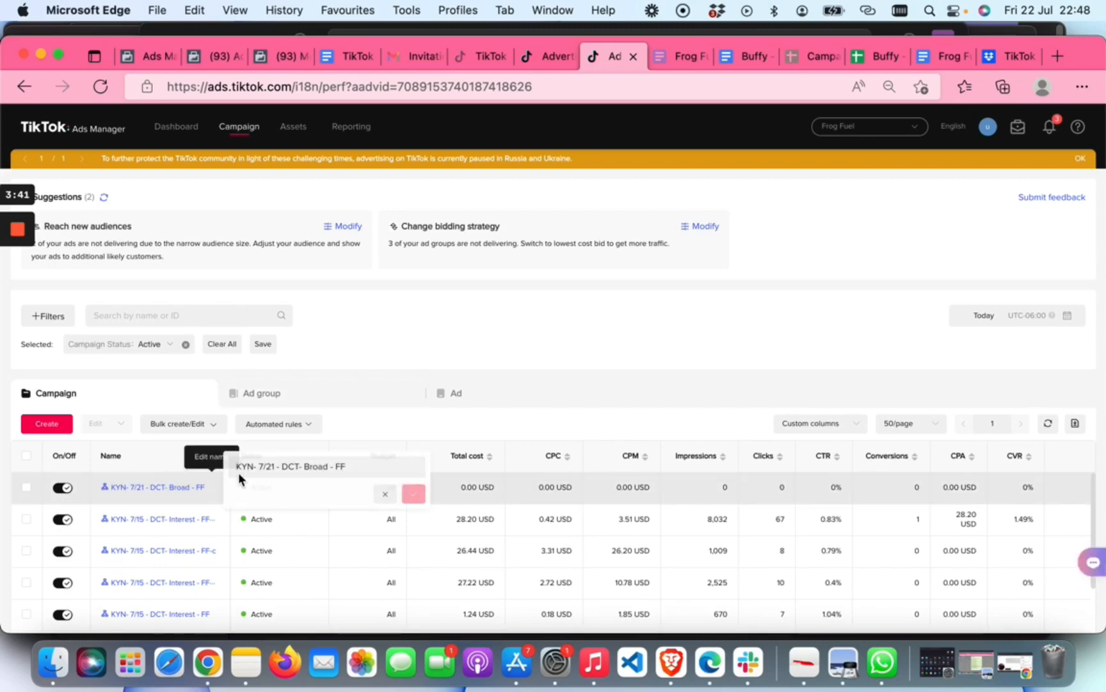
drag(351, 467, 228, 460)
key(super+c)
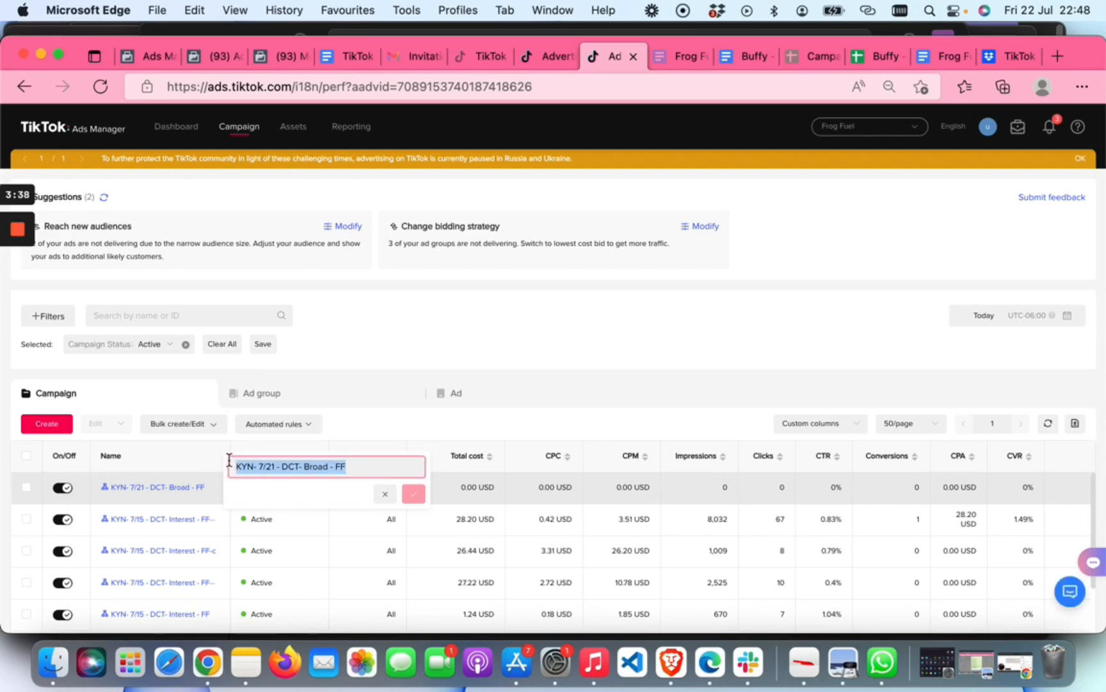
click(532, 333)
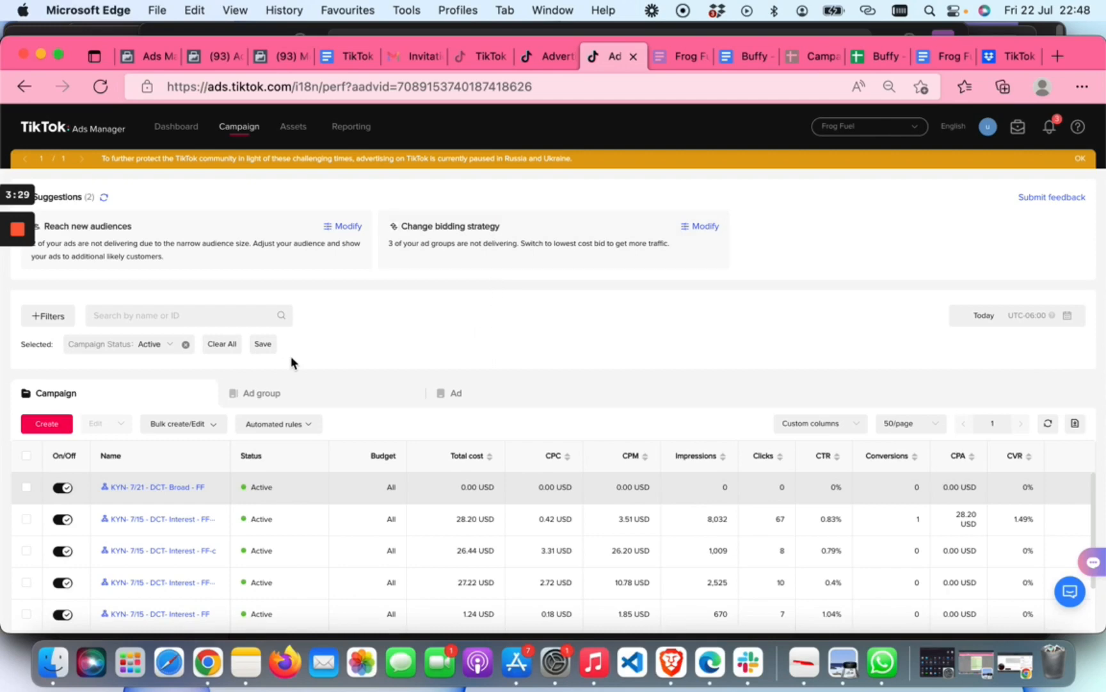
Start a new campaign with Conversions as its advertising objective.
click(52, 431)
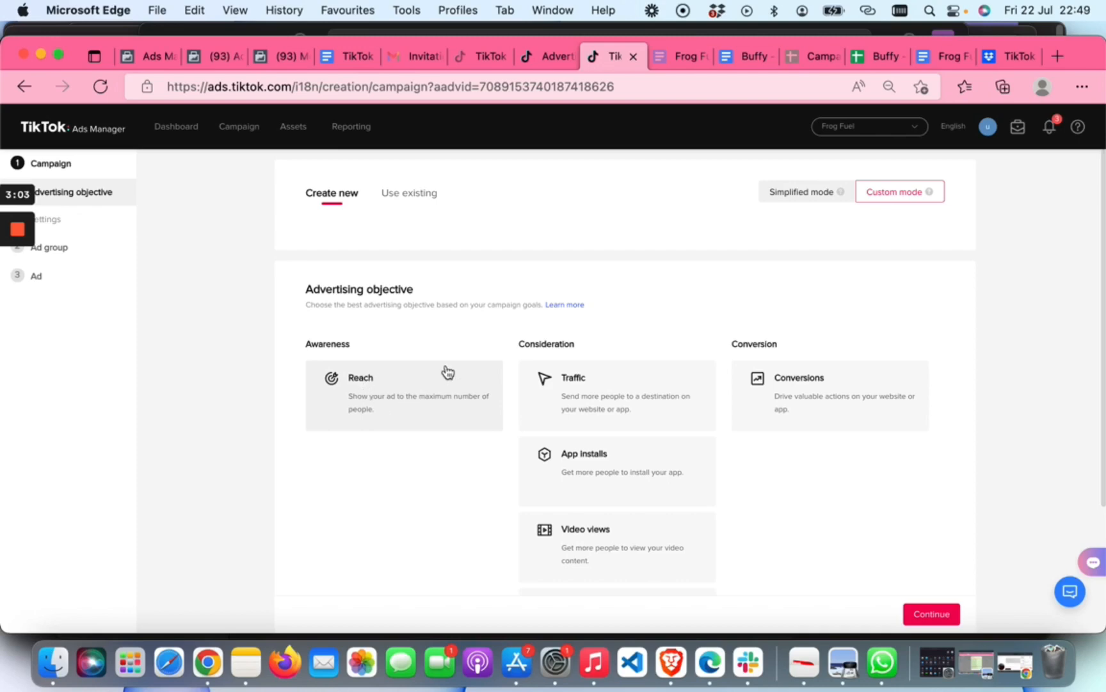
scroll(459, 347, down, 1)
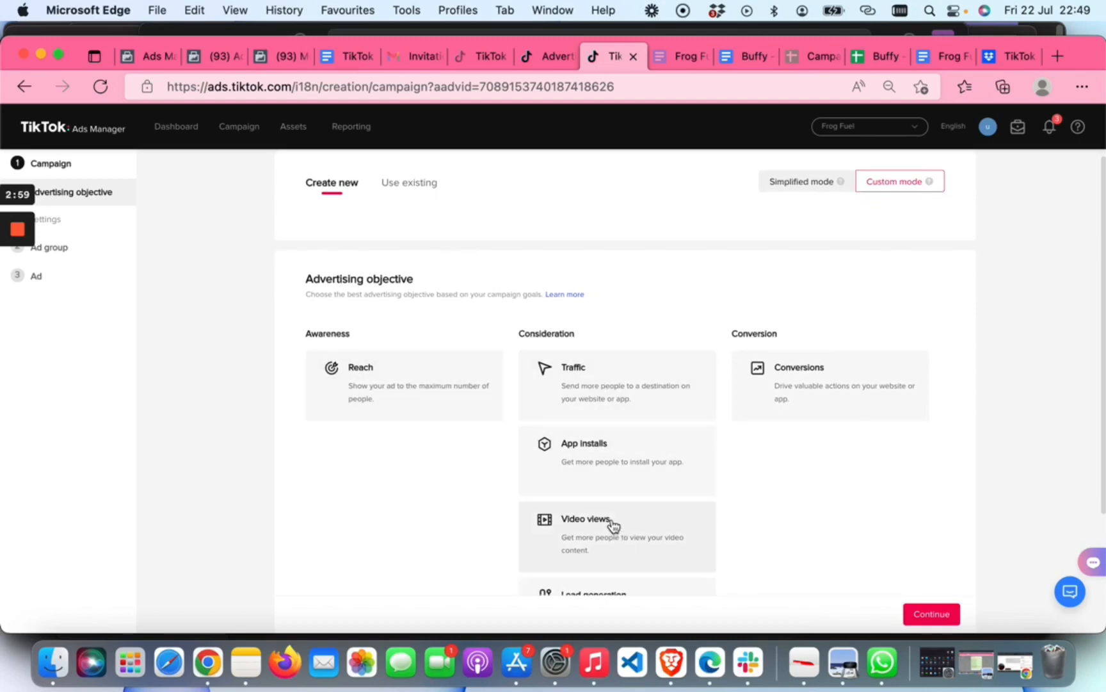
scroll(615, 525, down, 2)
scroll(602, 555, down, 1)
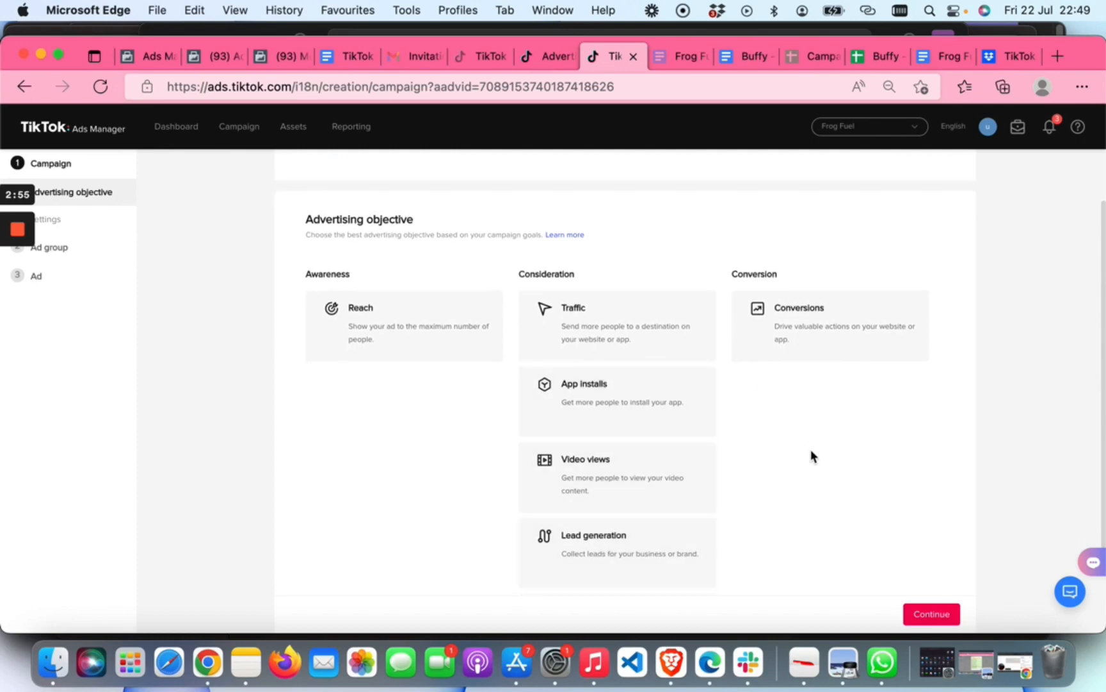
click(857, 339)
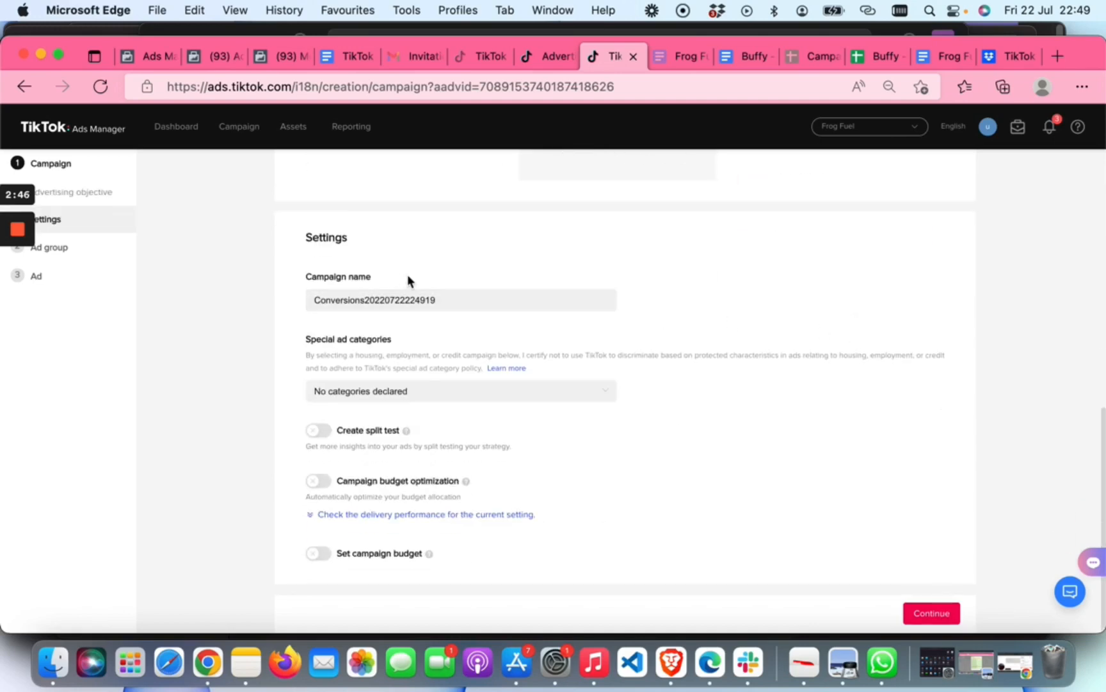
Name the campaign "KYN- 7/21 - DCT- Broad - FF-b" by reusing the copied name, and continue to the ad group settings.
click(447, 300)
drag(447, 300, 291, 302)
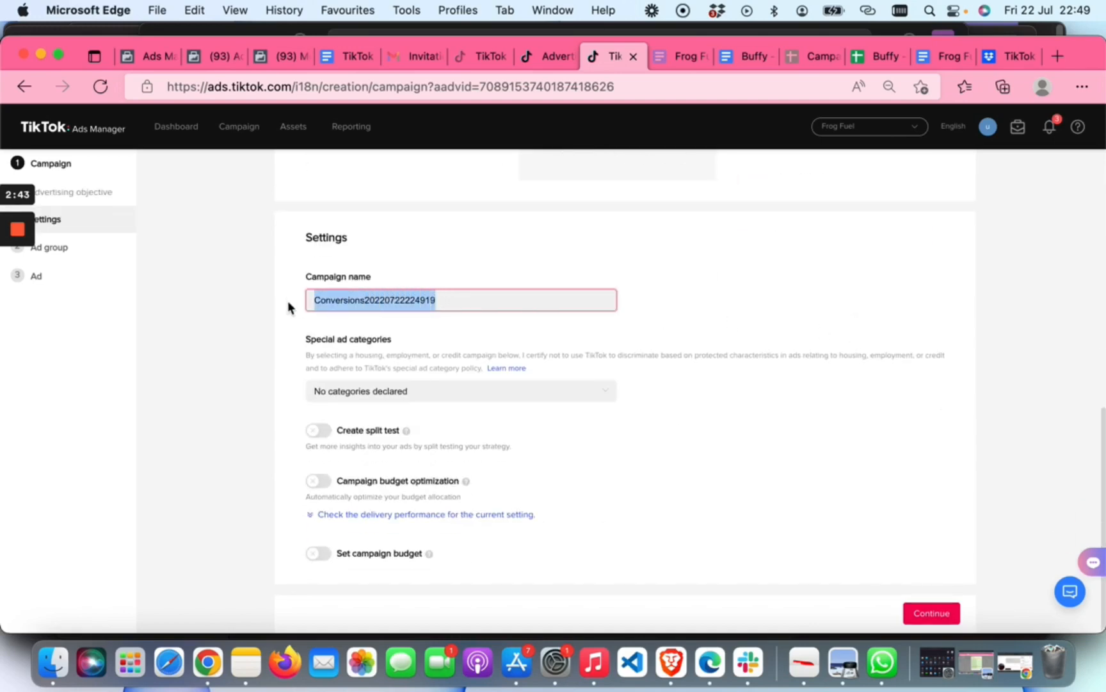
key(super+v)
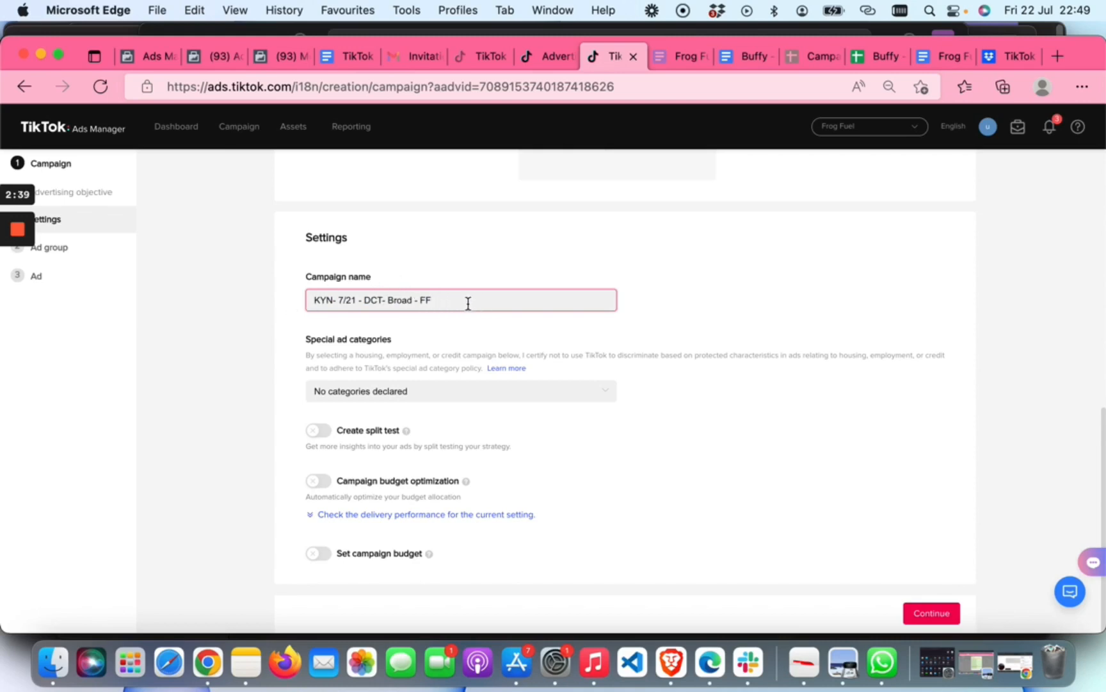
text(-b)
click(942, 614)
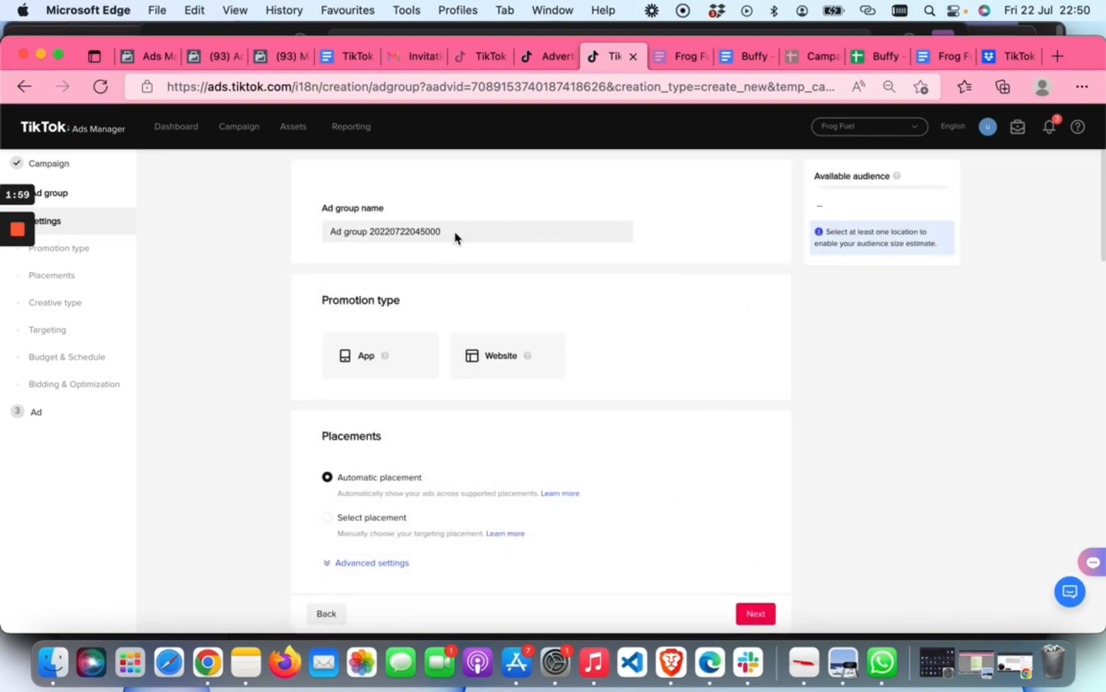
Rename the ad group as "Broad".
click(456, 231)
key(super+a)
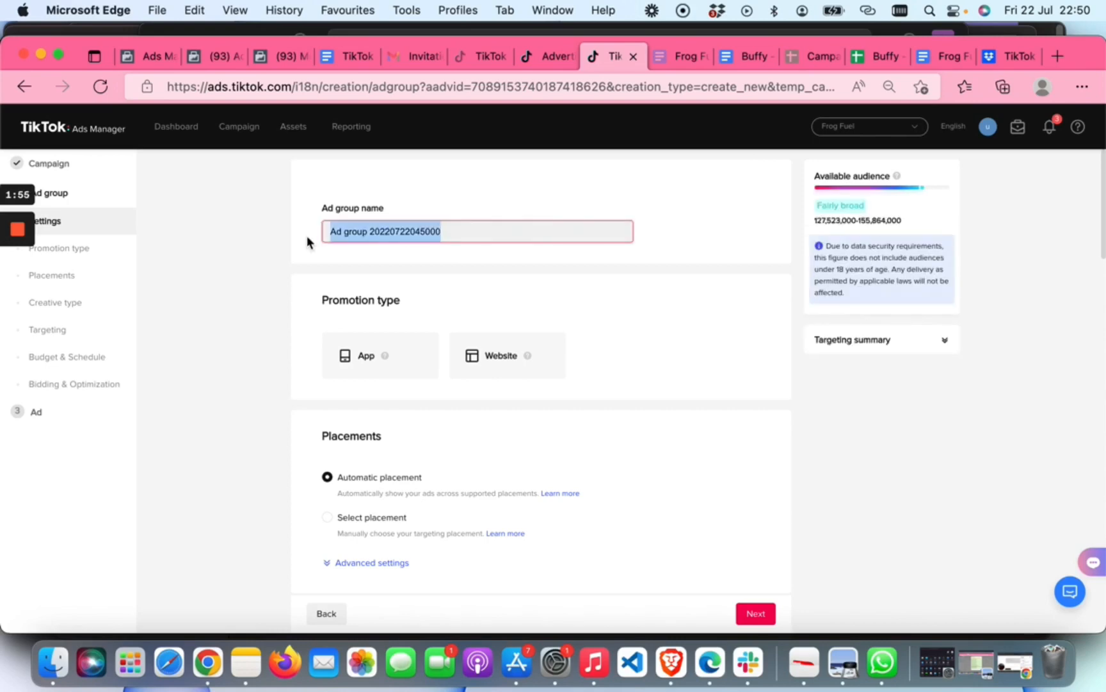
text(Broad)
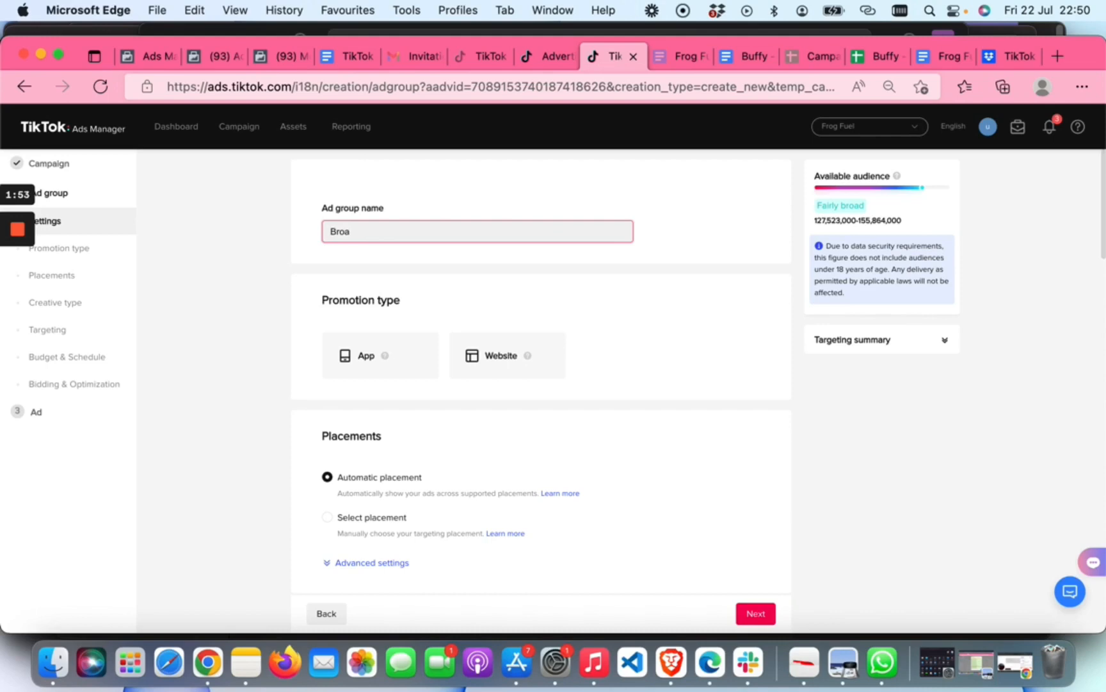
click(710, 374)
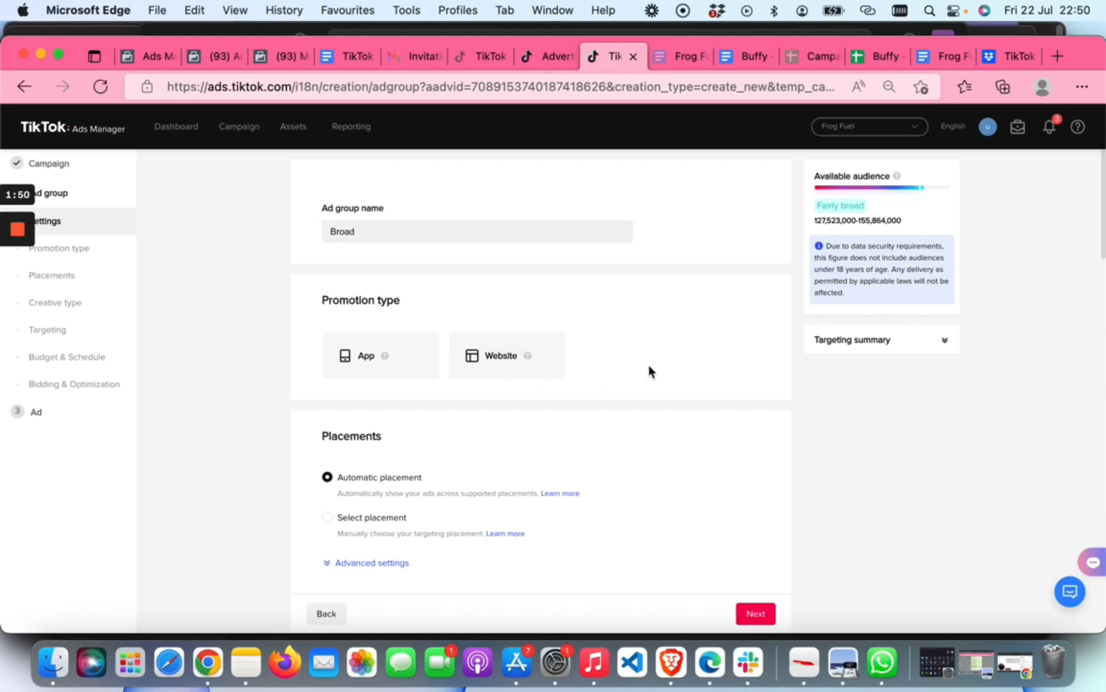
Set the ad group's promotion type to Website and select the TikTok Pixel for Shopify for the external website.
click(518, 364)
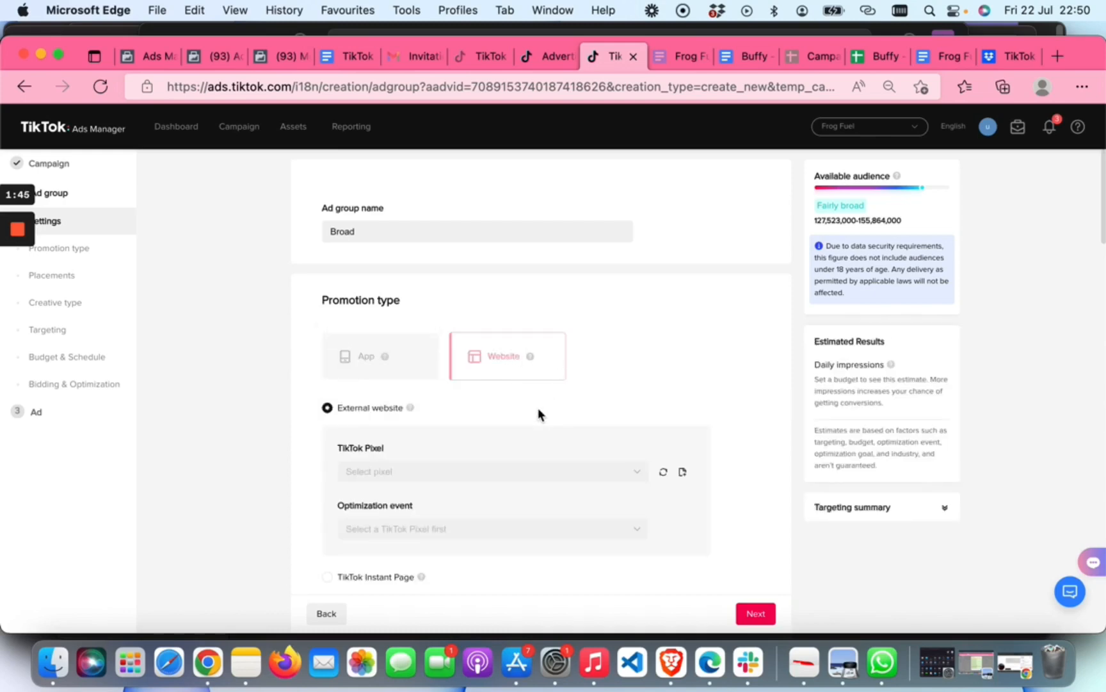
scroll(538, 408, down, 1)
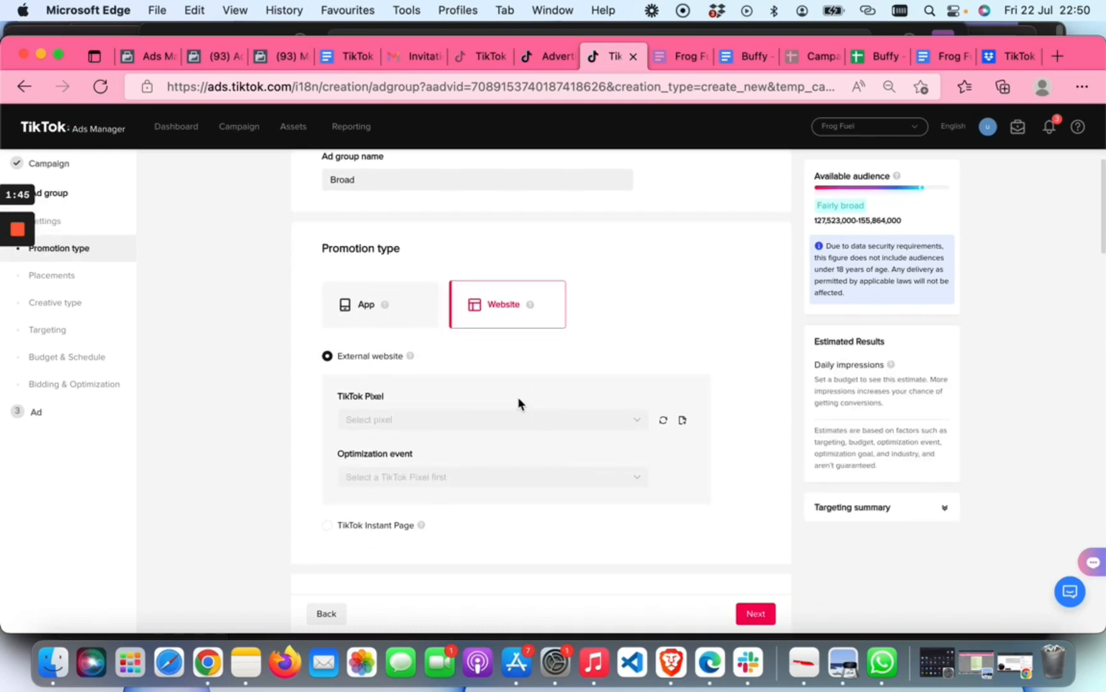
click(476, 418)
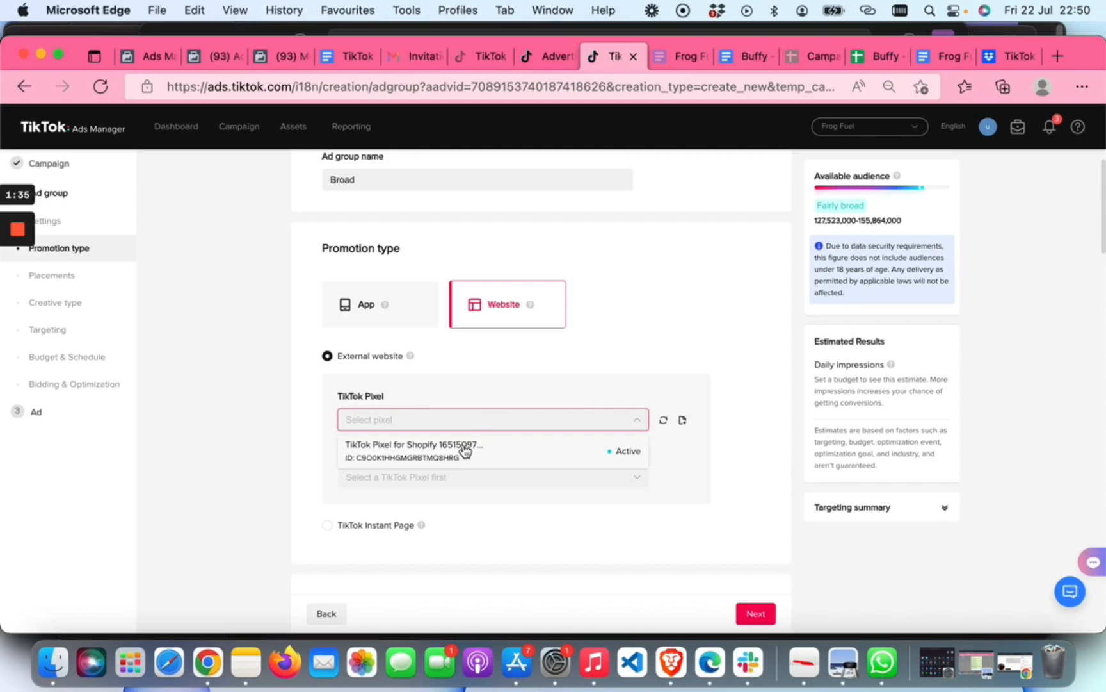
click(465, 451)
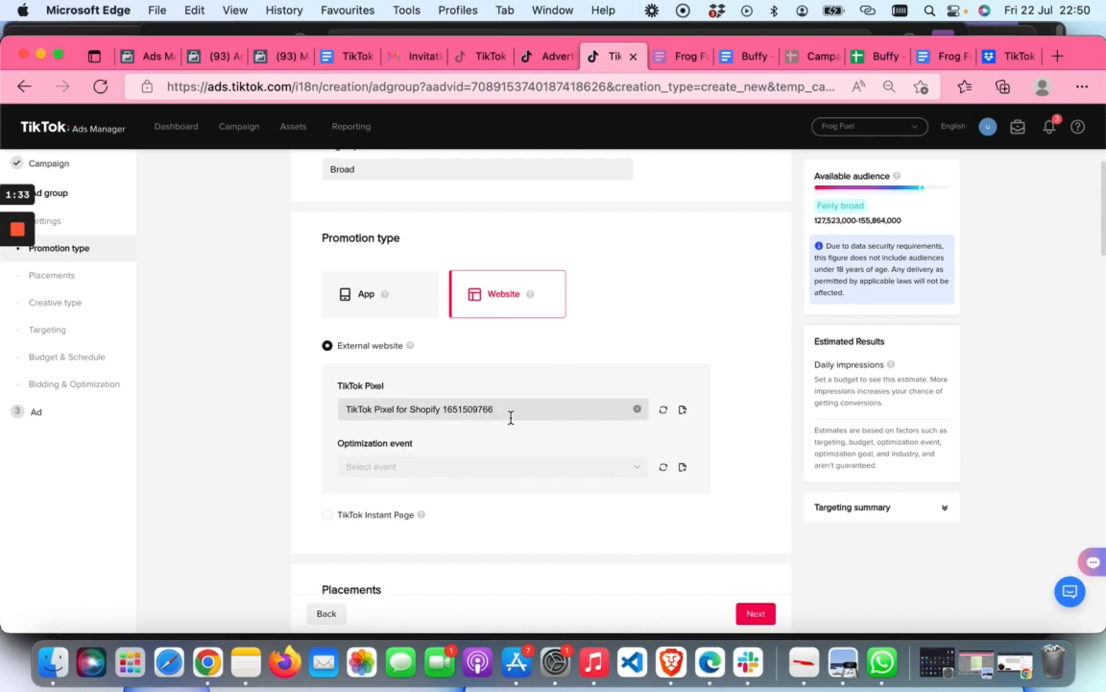
Set the optimization event of the external website to Complete Payment.
scroll(510, 418, down, 2)
click(447, 385)
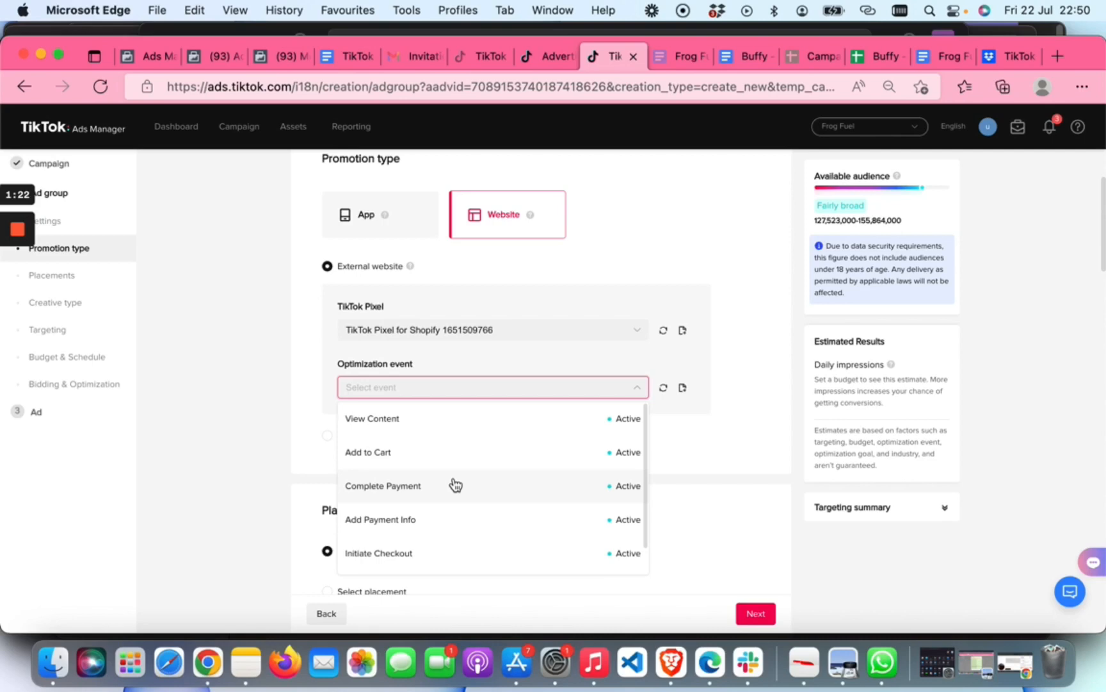
click(454, 485)
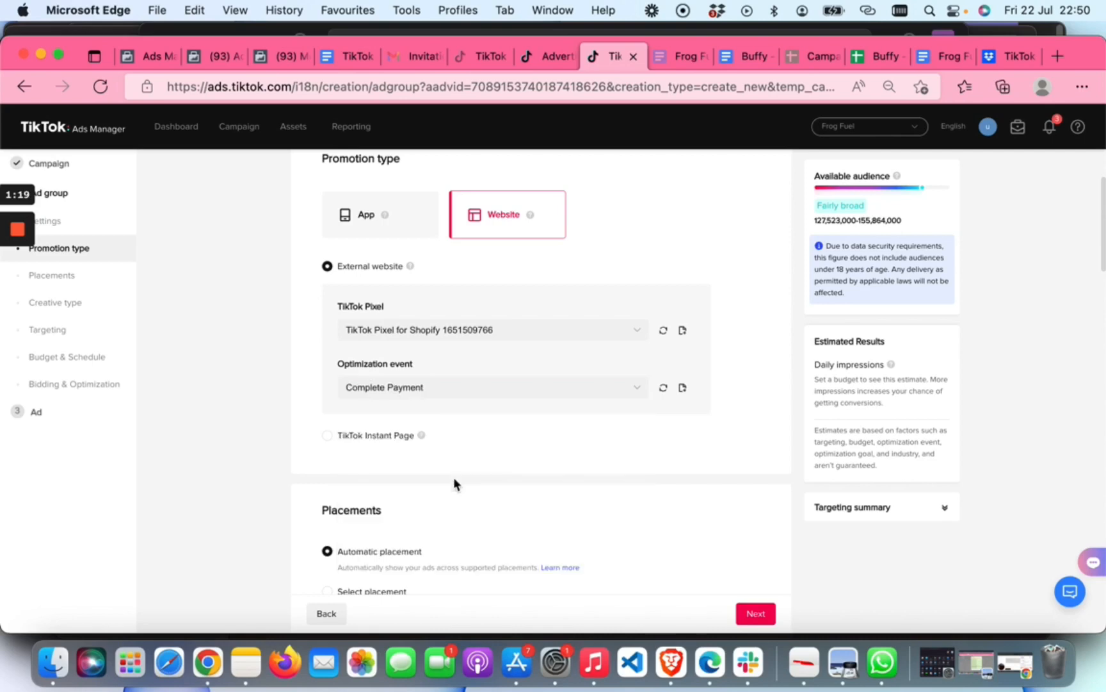
Expand the advanced settings of the ad group's placements.
scroll(494, 418, down, 3)
scroll(494, 421, down, 2)
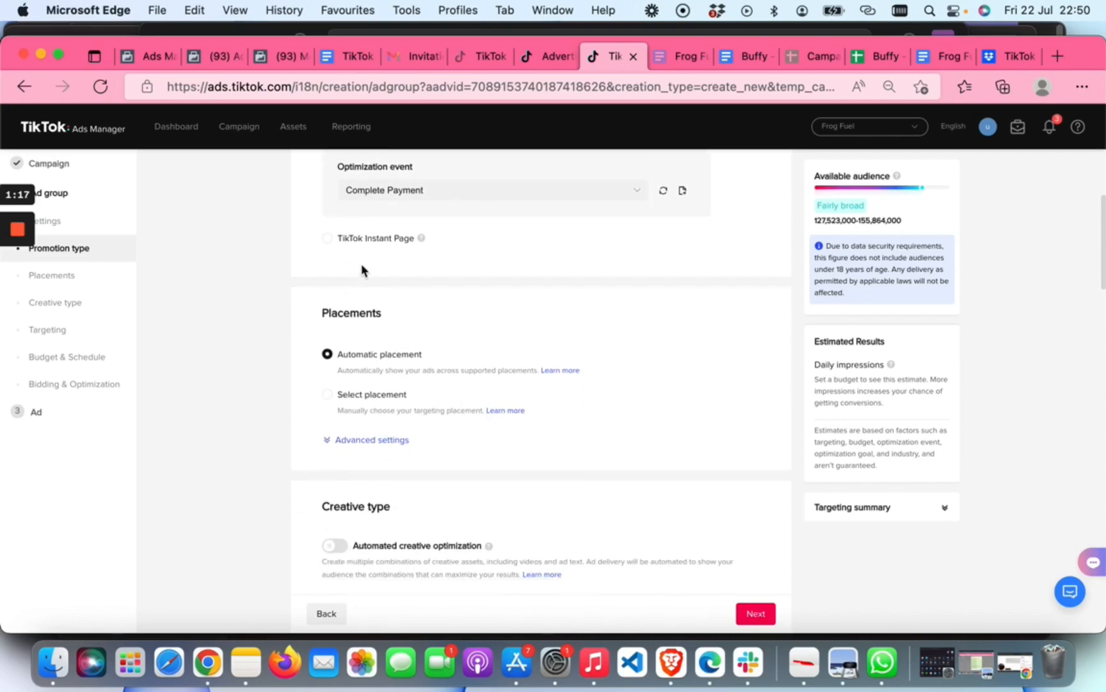
click(345, 442)
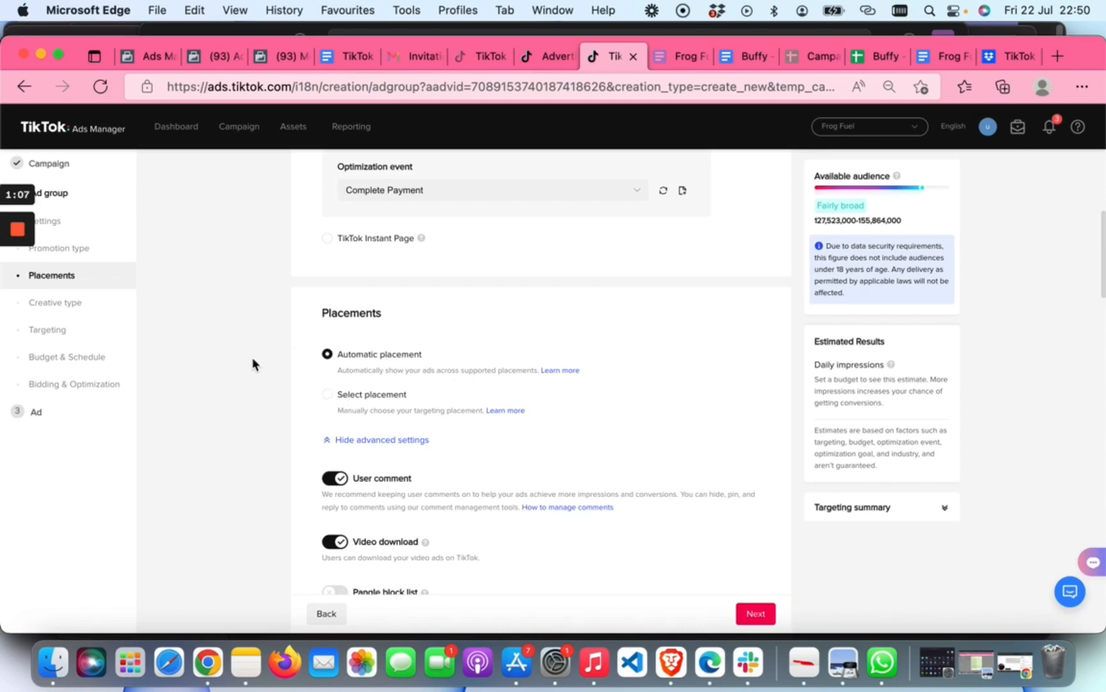
Turn on Automated creative optimization for the ad group's creative type.
scroll(395, 367, down, 5)
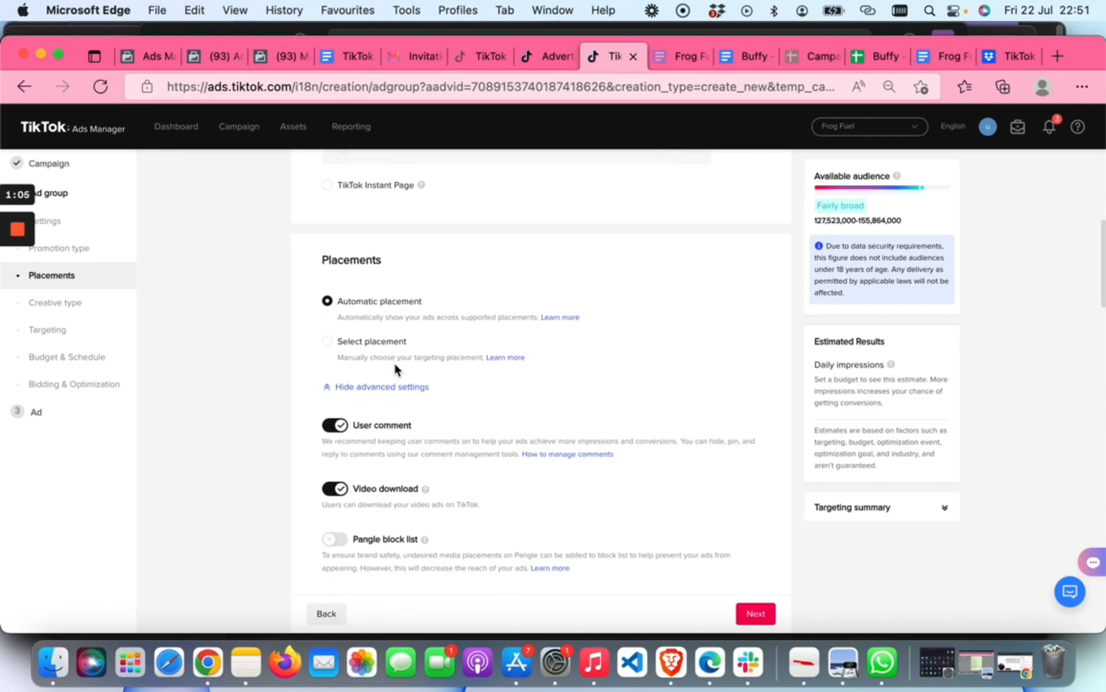
scroll(395, 367, down, 6)
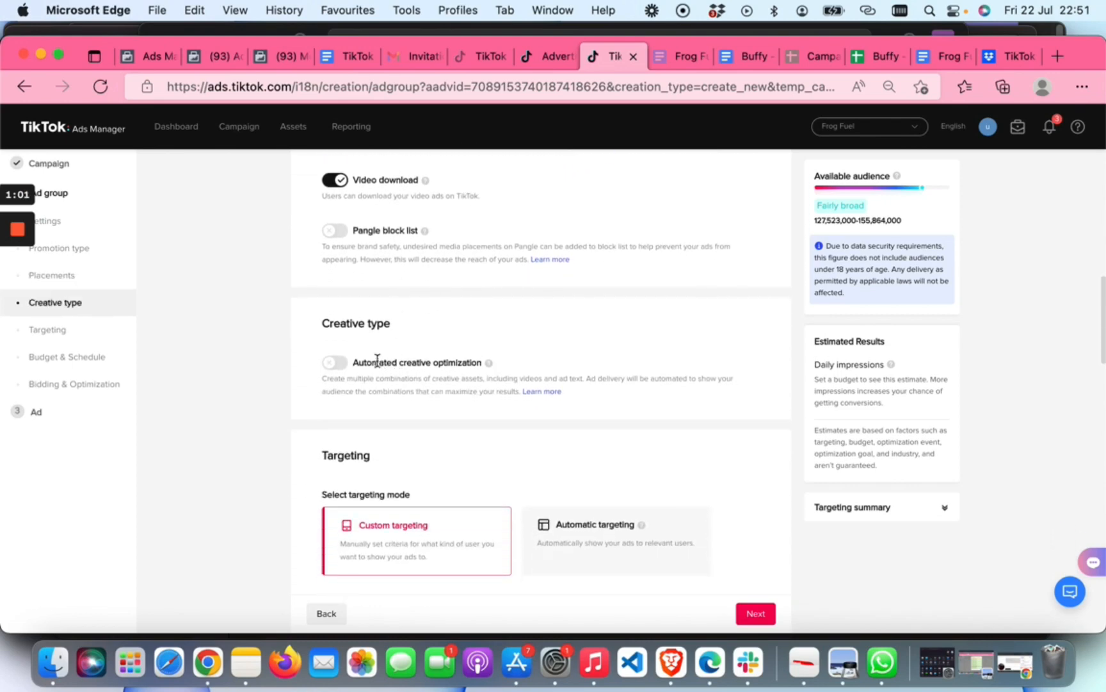
click(342, 369)
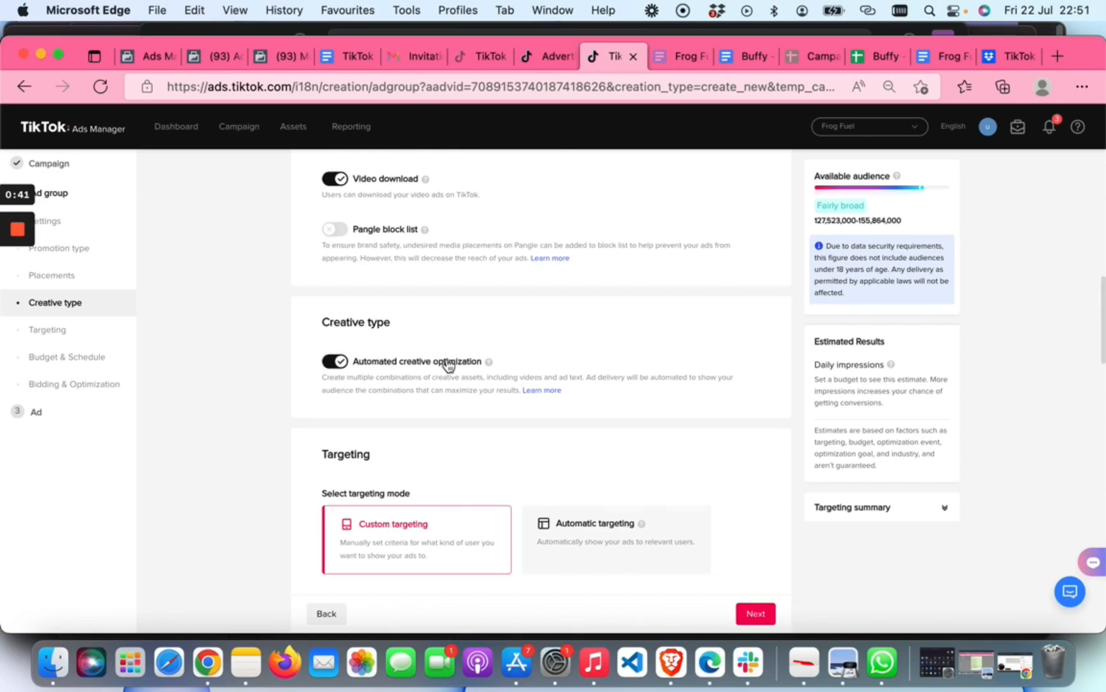
Review the custom targeting settings for location, languages, gender, age and audience.
scroll(444, 366, down, 5)
scroll(447, 359, down, 2)
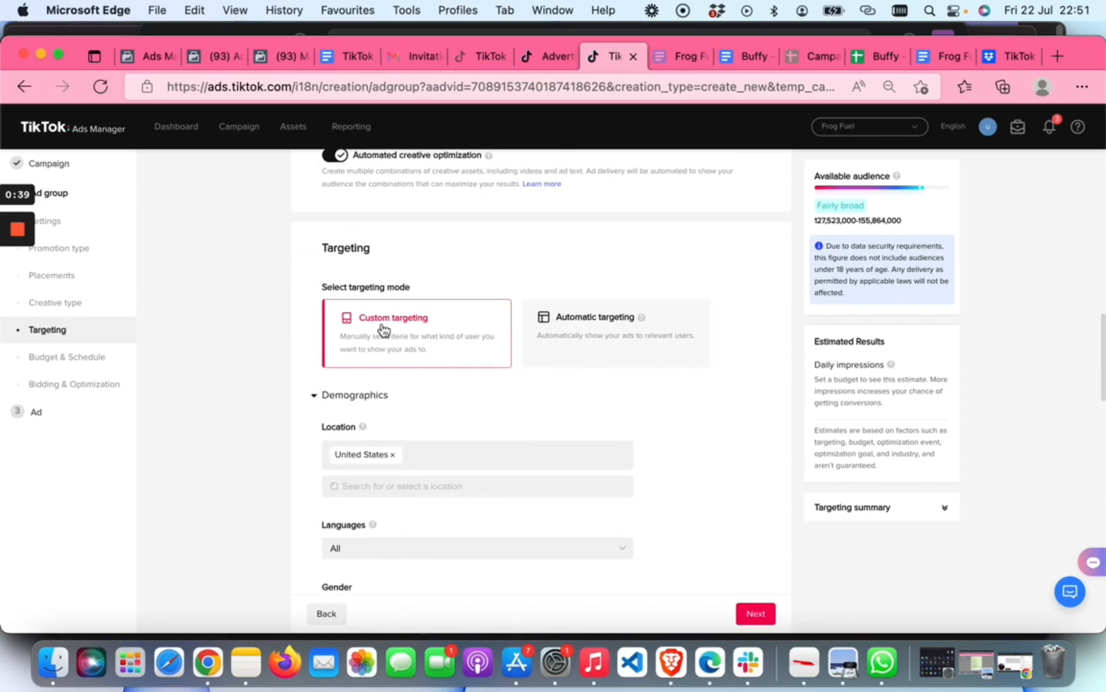
scroll(366, 350, down, 1)
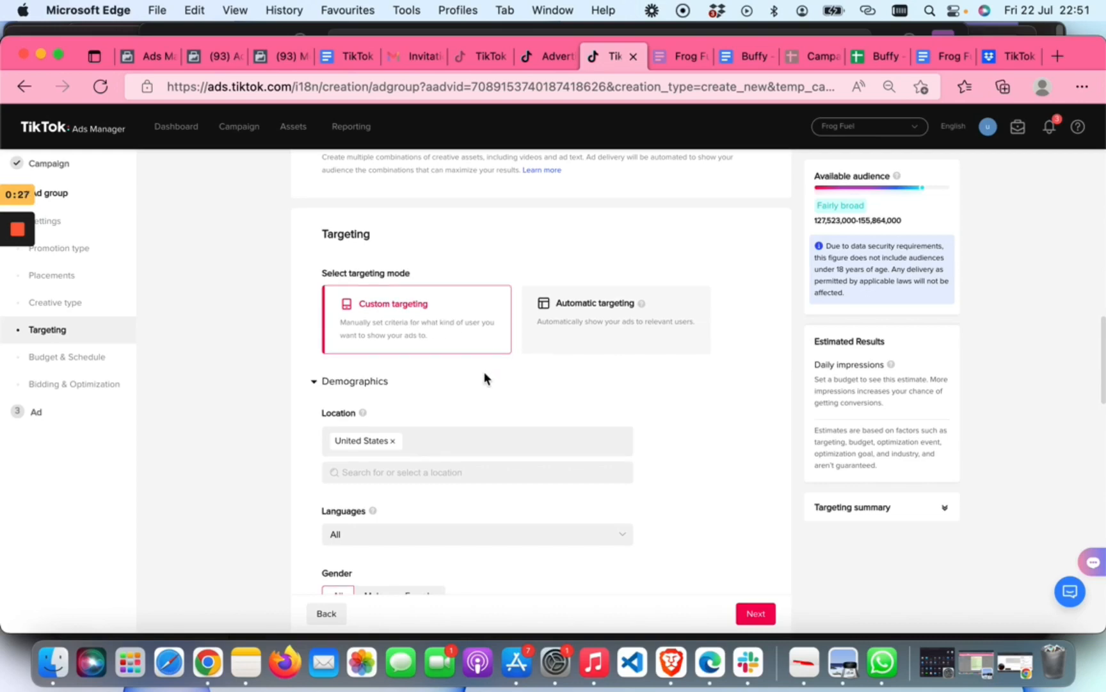
scroll(484, 378, down, 3)
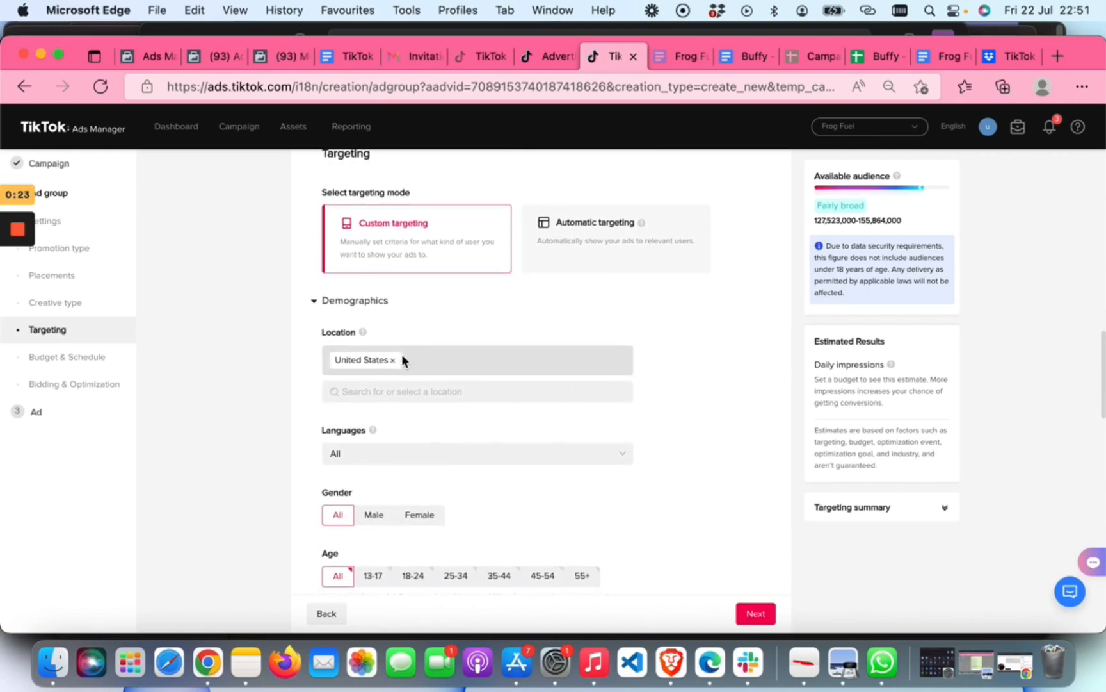
scroll(400, 355, down, 2)
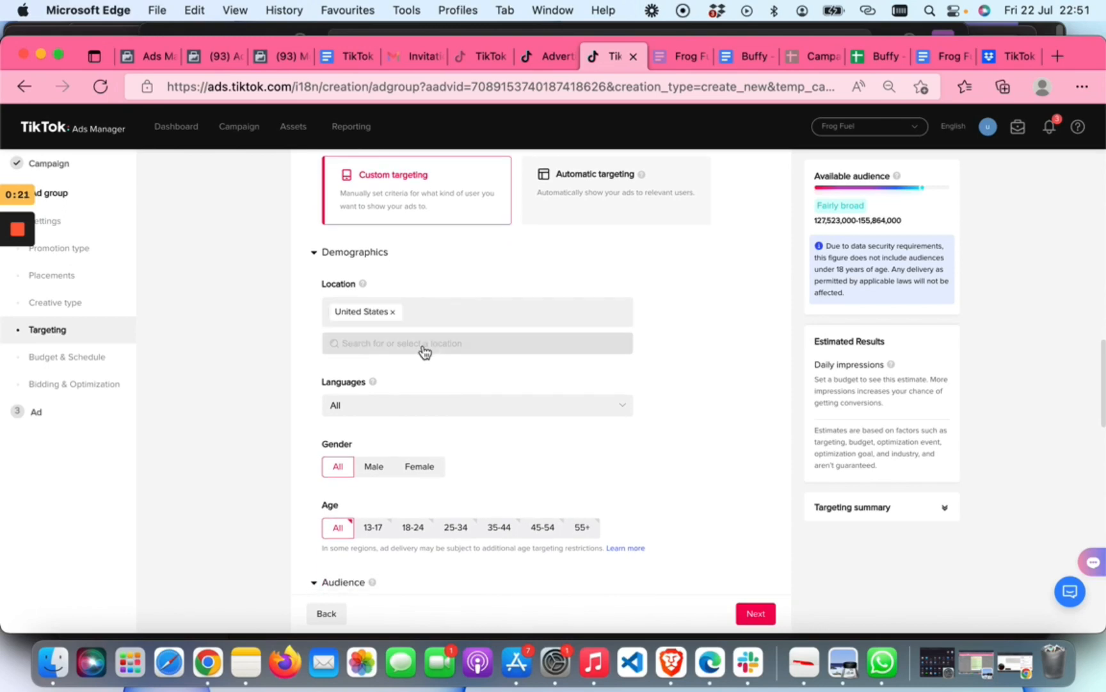
scroll(420, 349, down, 2)
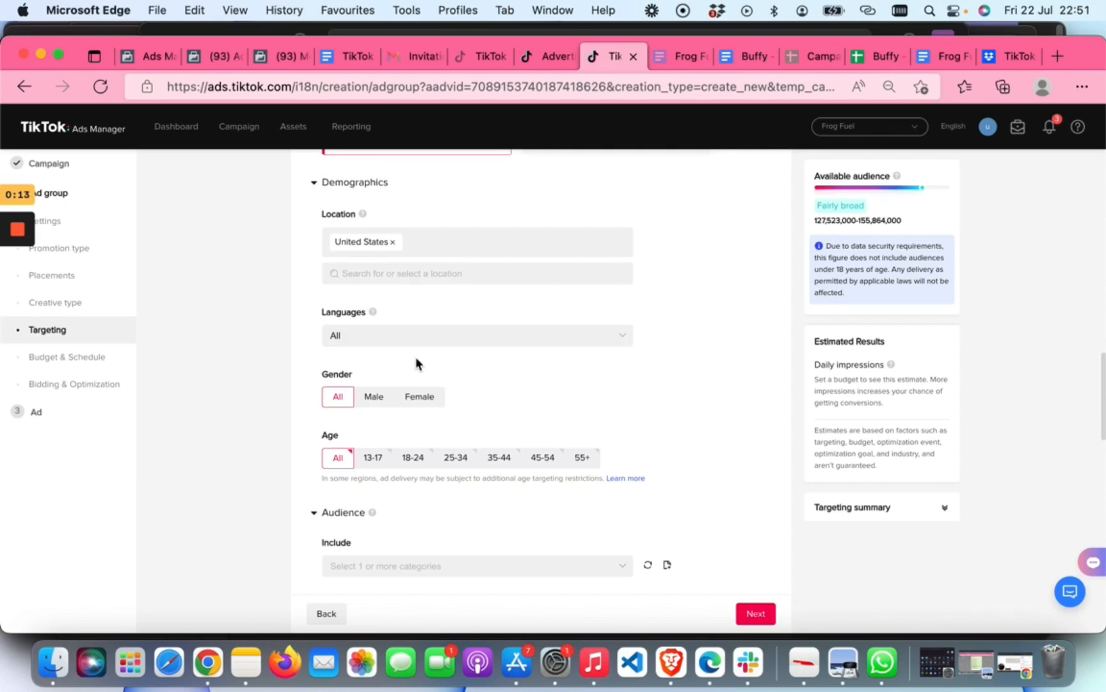
scroll(416, 357, down, 1)
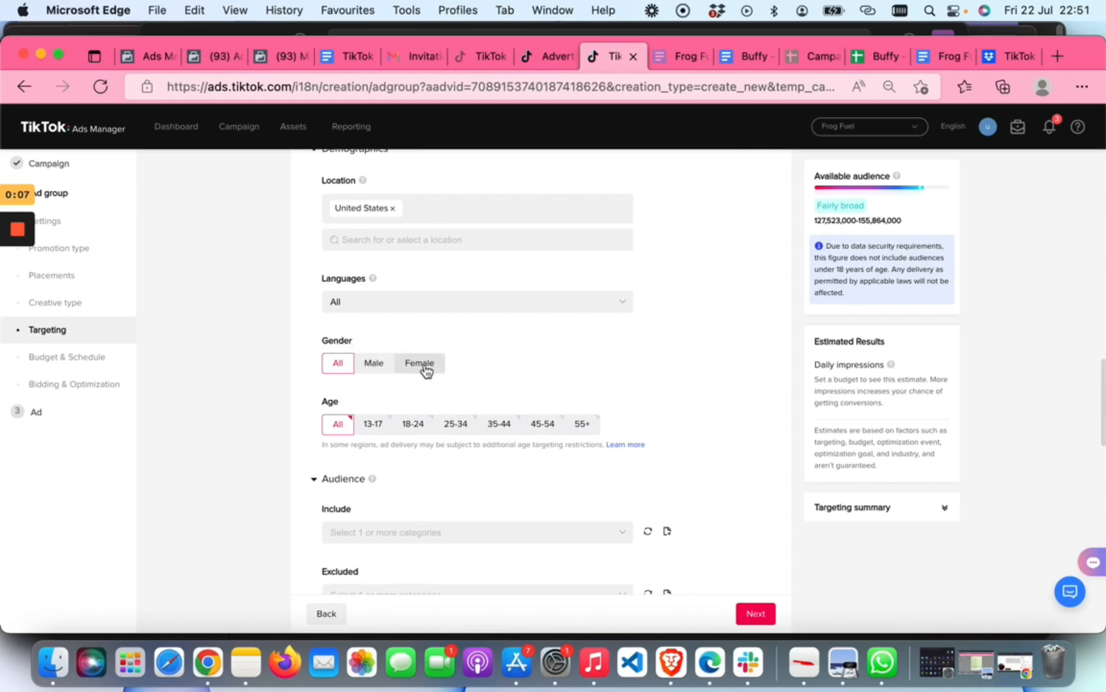
Limit the ad group's age targeting to 18-24, 25-34, 35-44, 45-54 and 55+.
scroll(425, 369, down, 1)
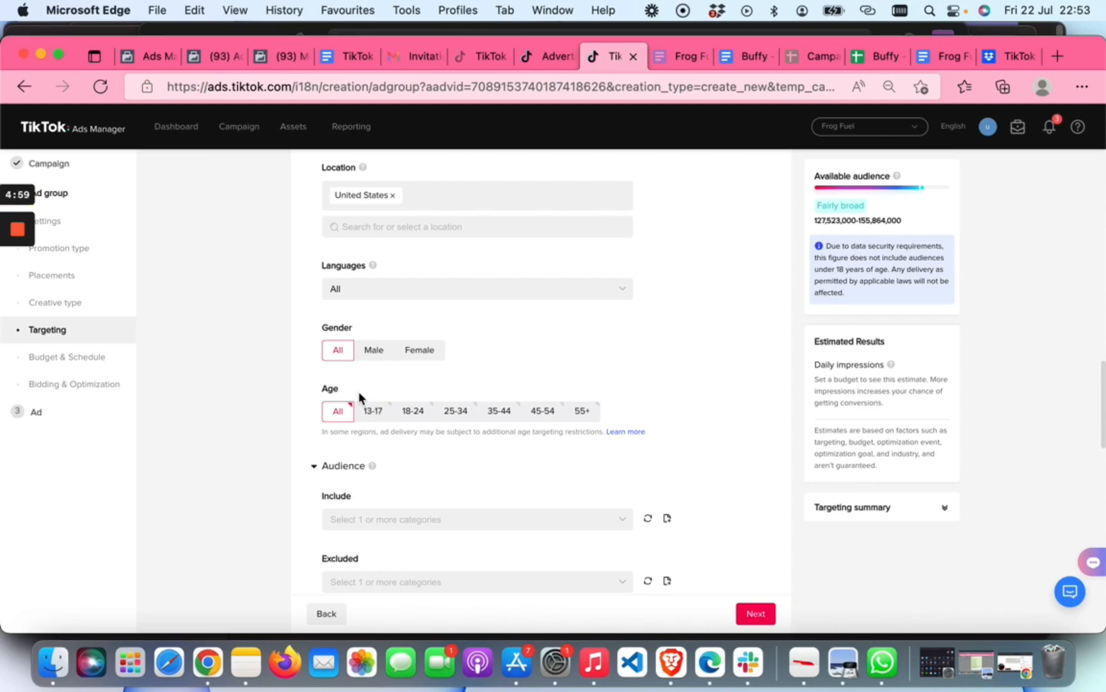
click(410, 413)
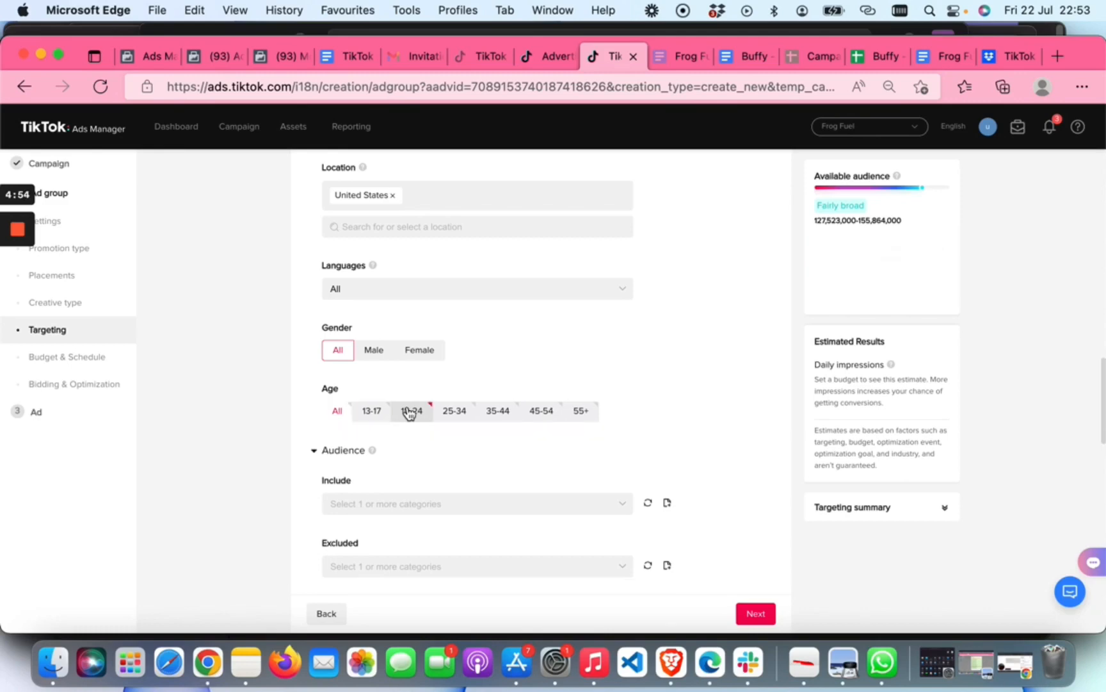
click(455, 418)
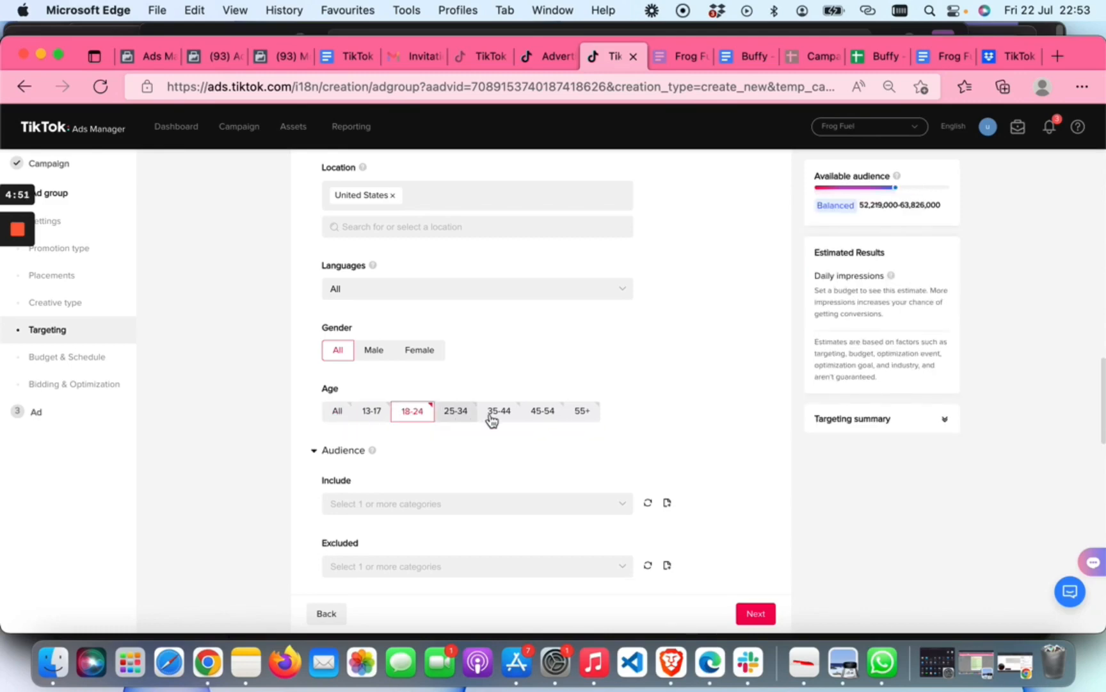
click(503, 415)
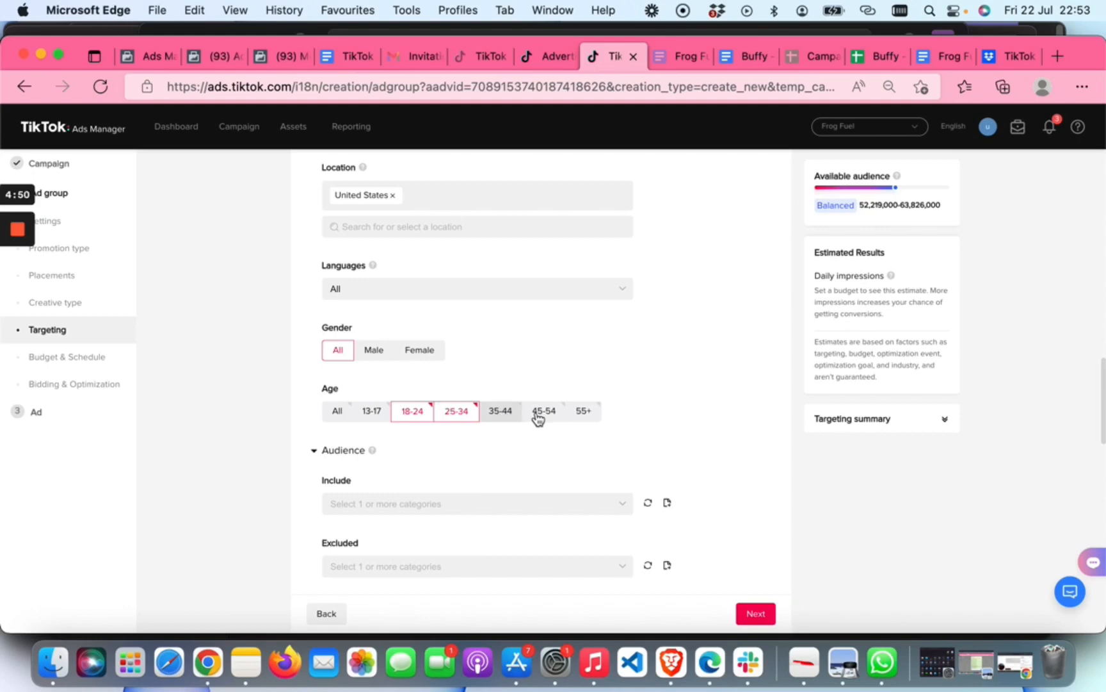
click(539, 416)
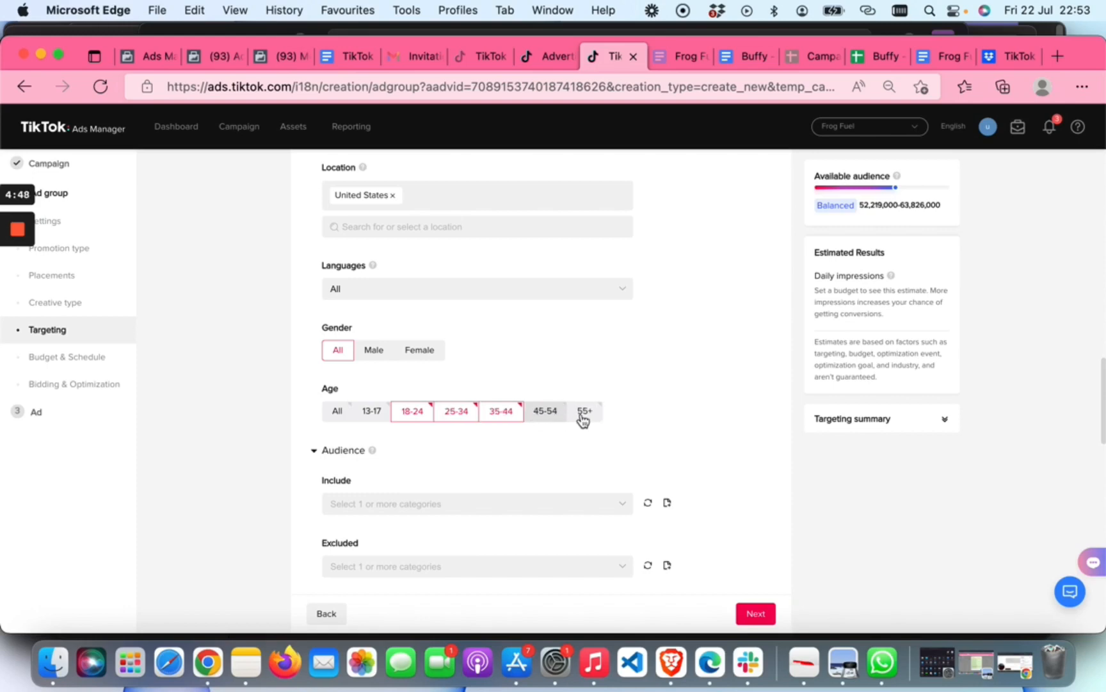
click(583, 418)
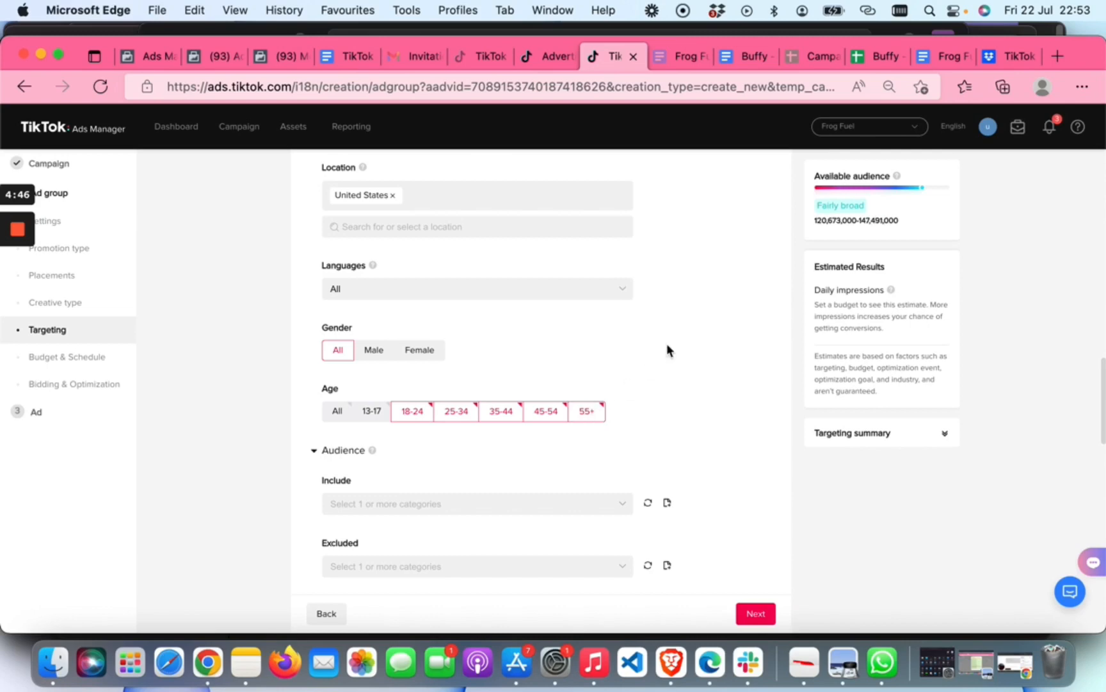
Add an interests block to the ad group's targeting and browse the available interest categories without selecting any.
scroll(674, 335, down, 3)
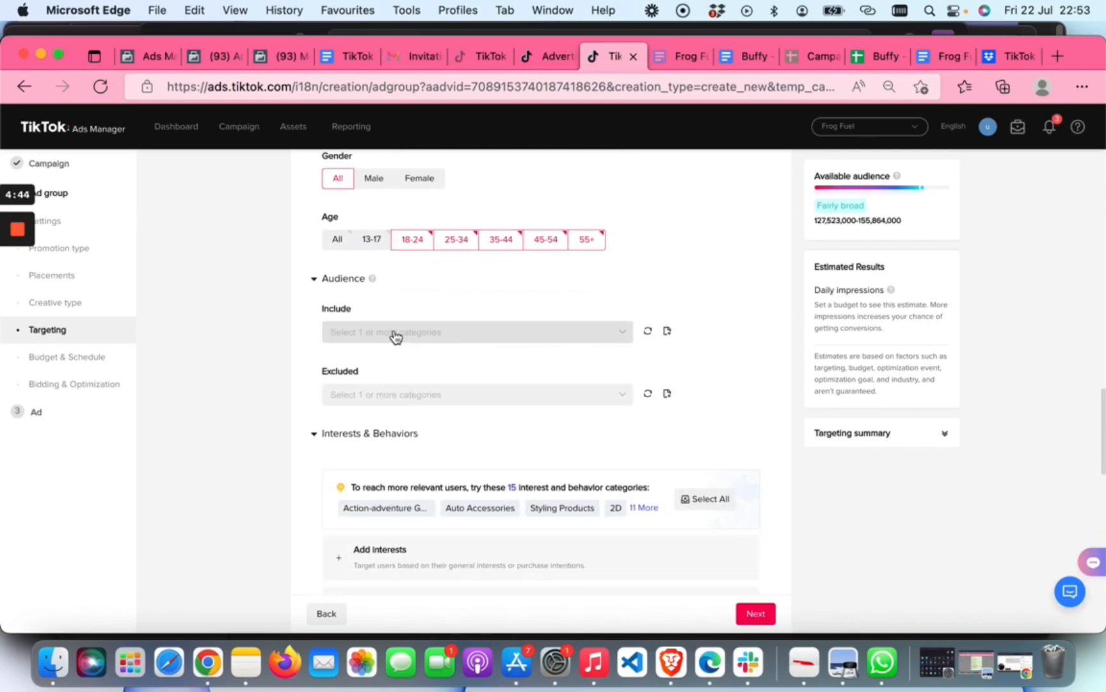
scroll(418, 340, down, 1)
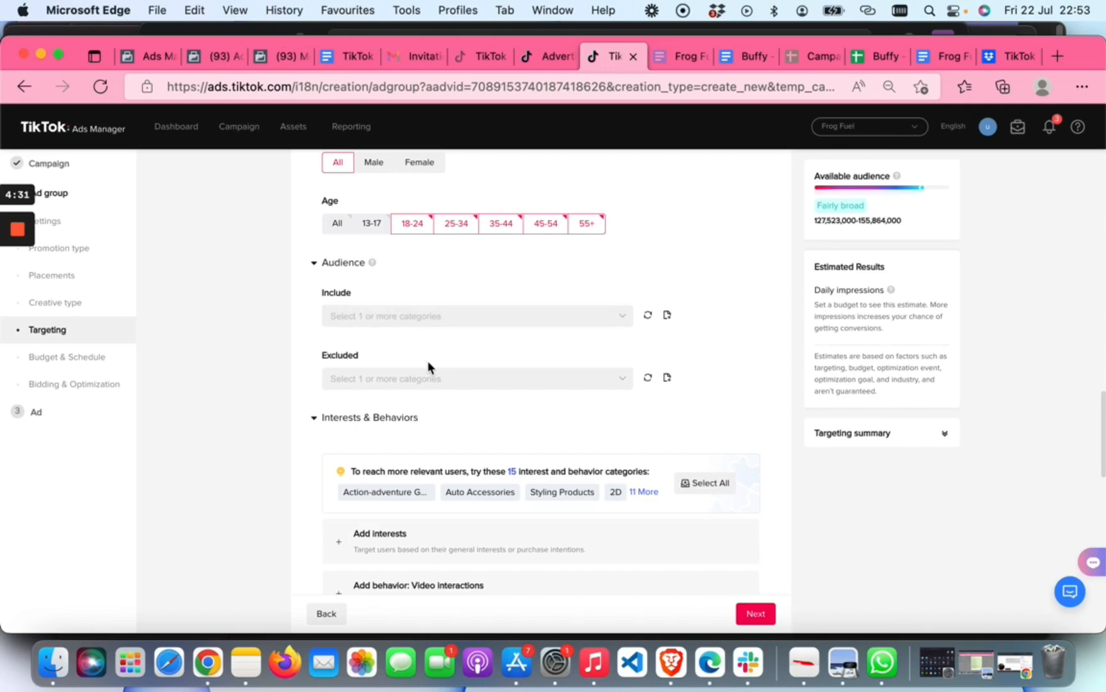
scroll(458, 379, down, 5)
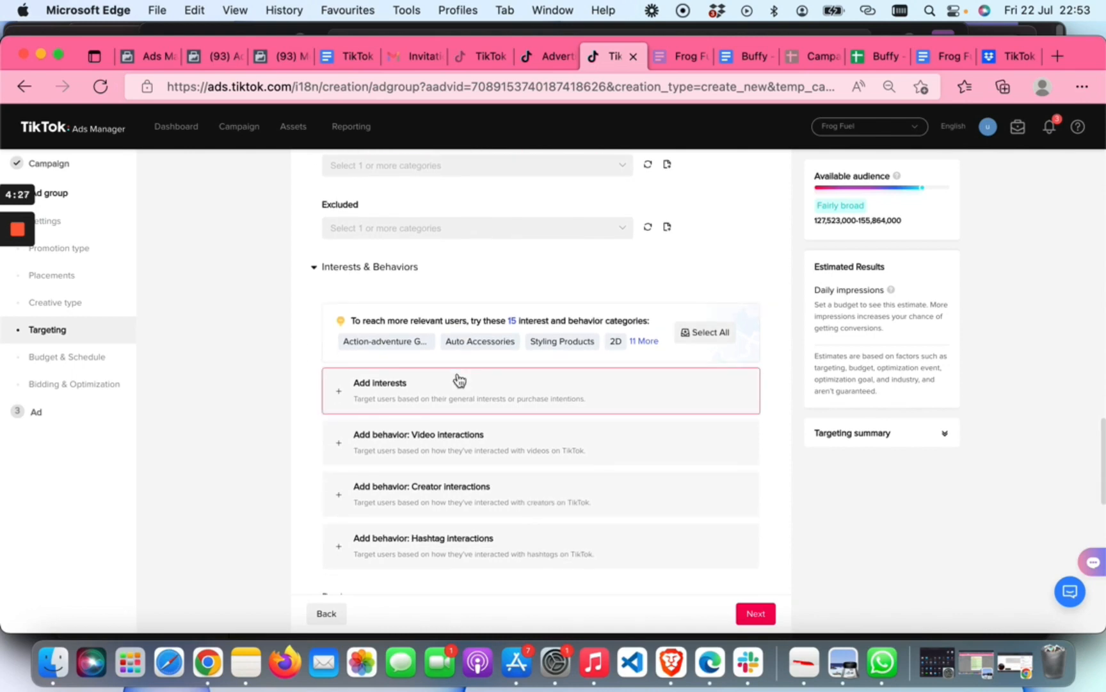
scroll(459, 379, down, 1)
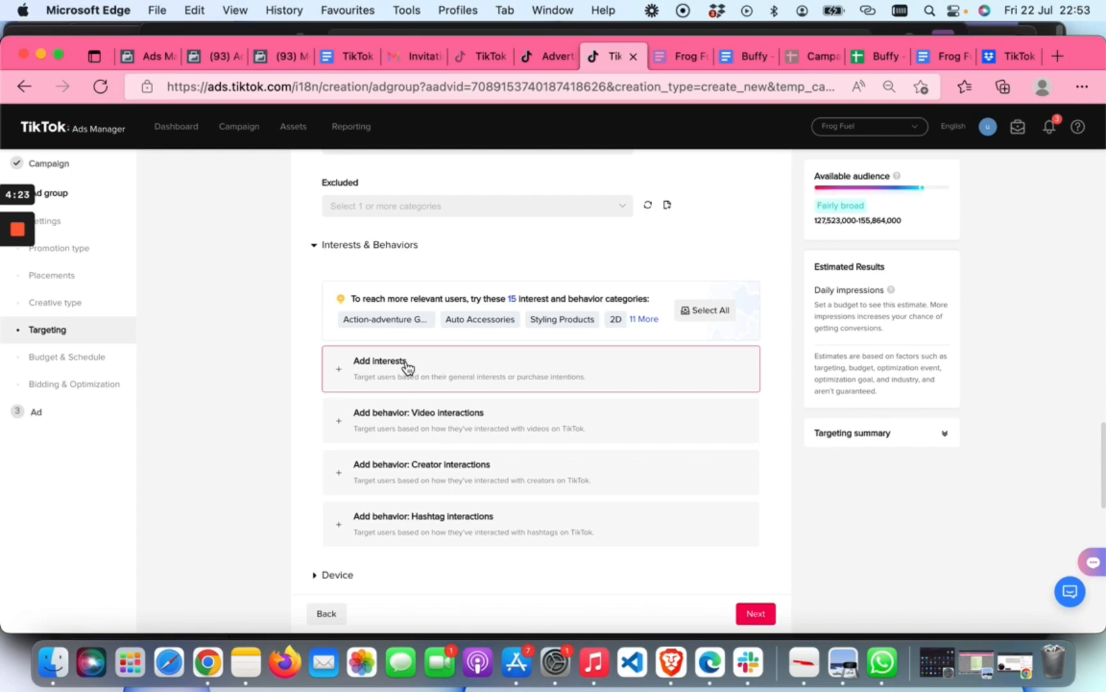
click(406, 365)
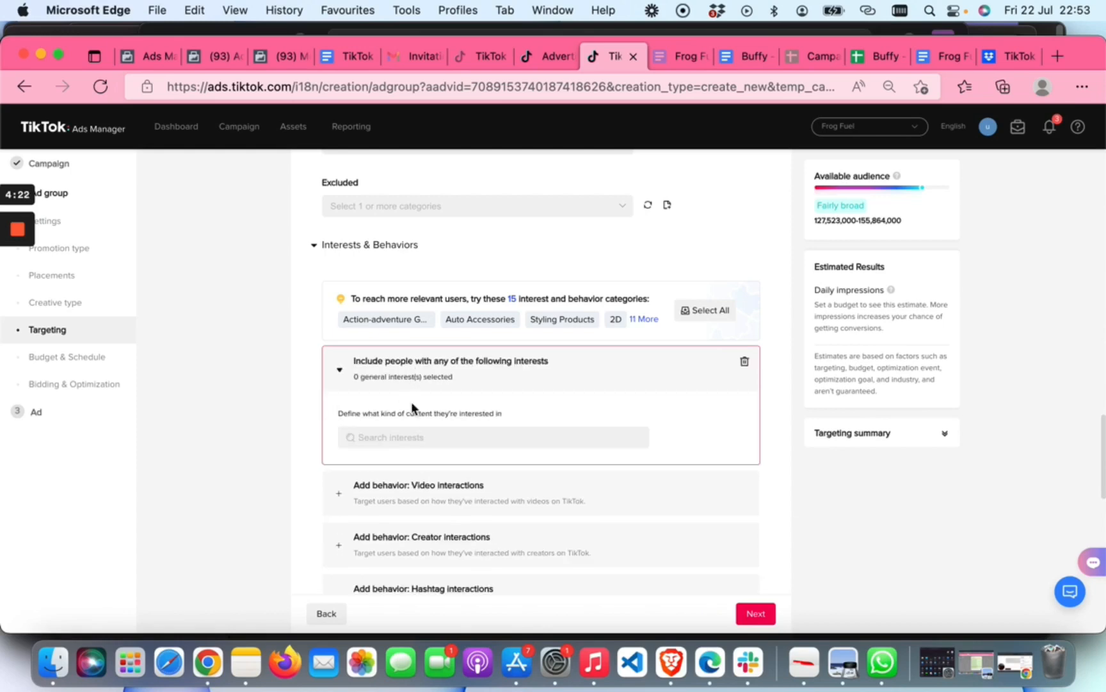
click(412, 438)
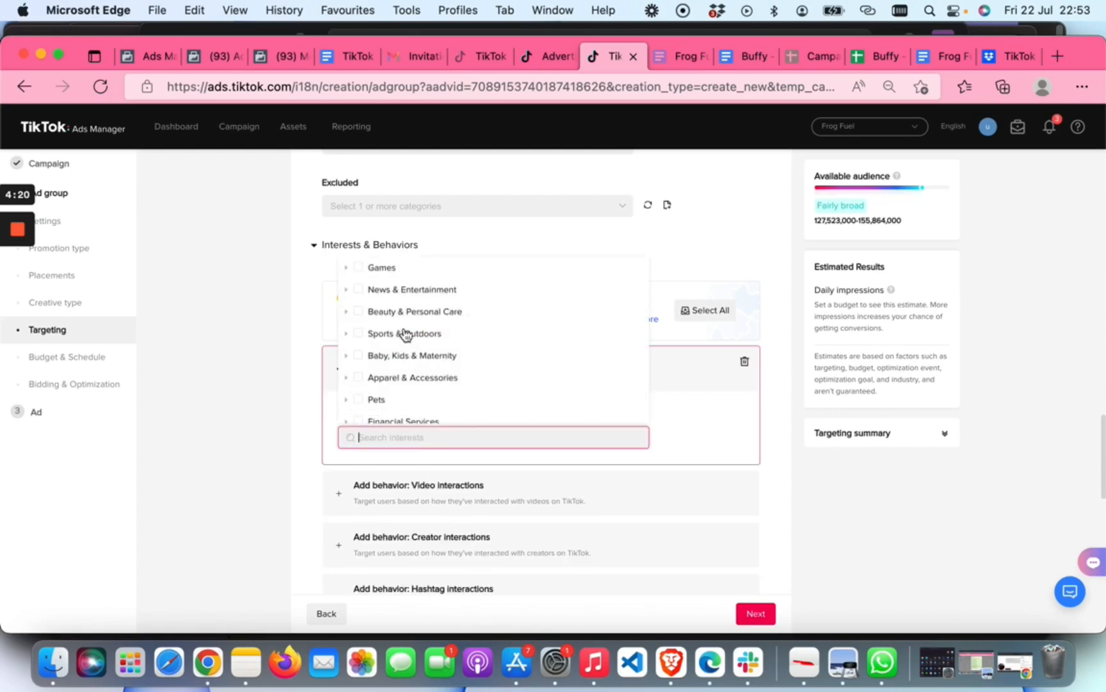
scroll(403, 298, up, 3)
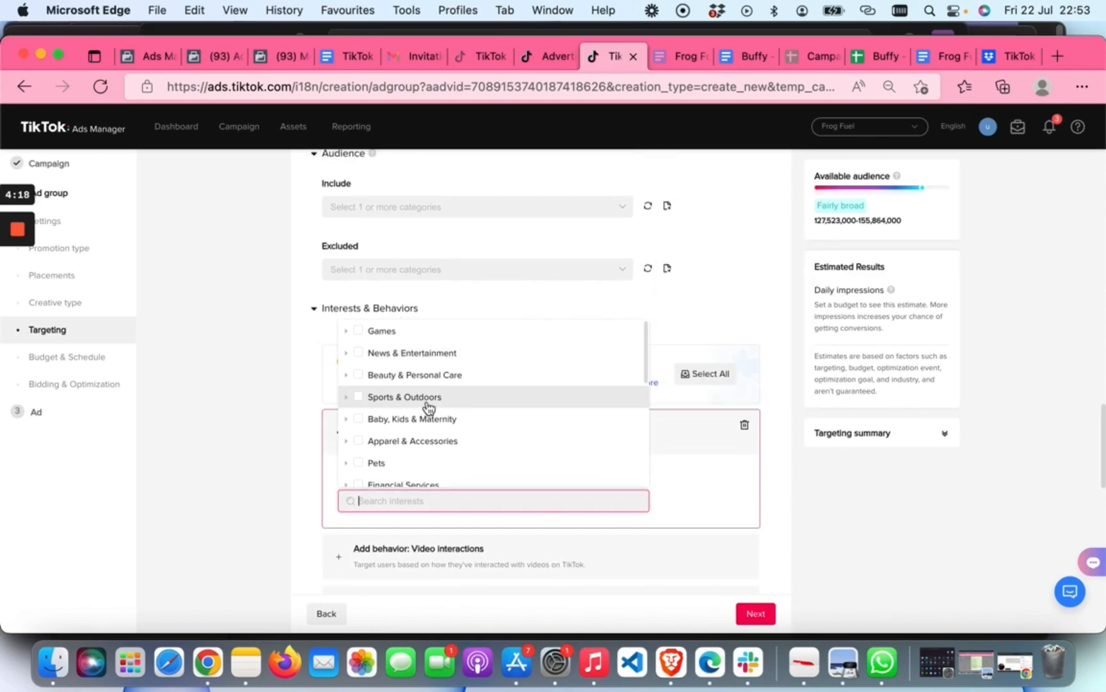
scroll(438, 425, down, 5)
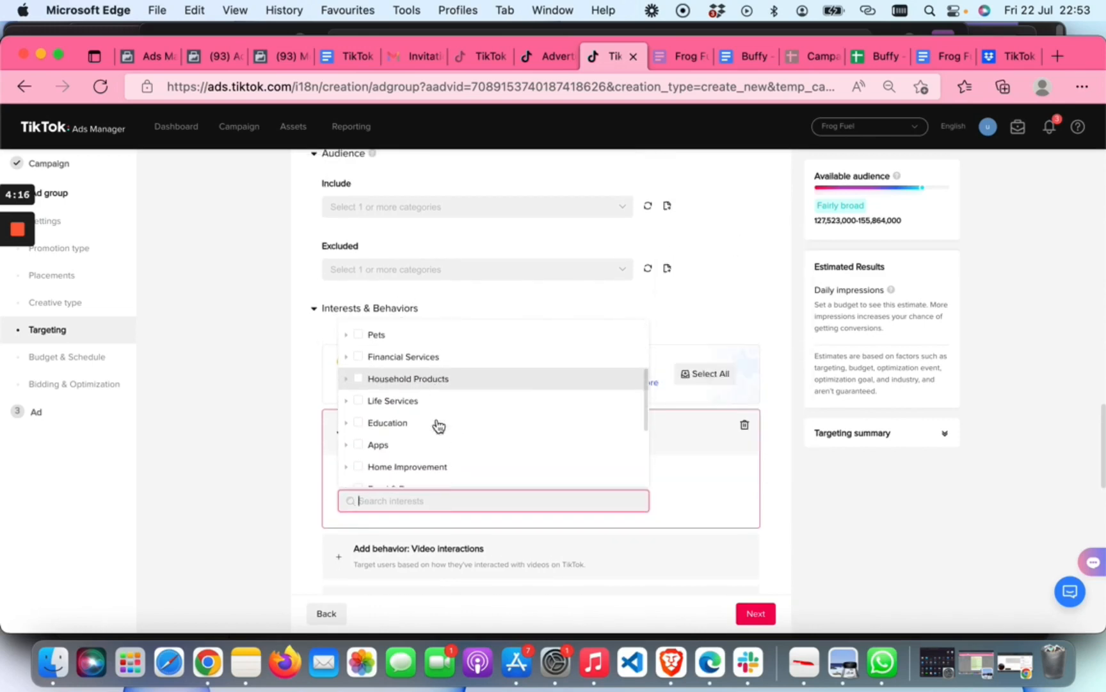
click(786, 494)
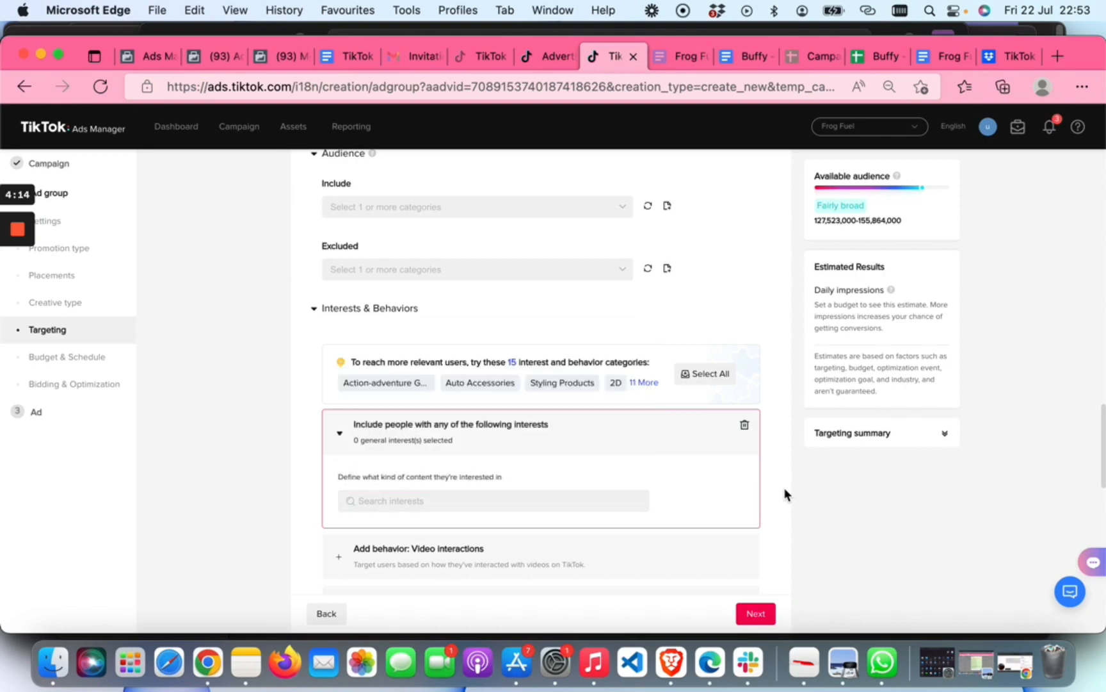
Add the video interactions behavior block and review its interaction, category and time period options.
scroll(722, 486, down, 8)
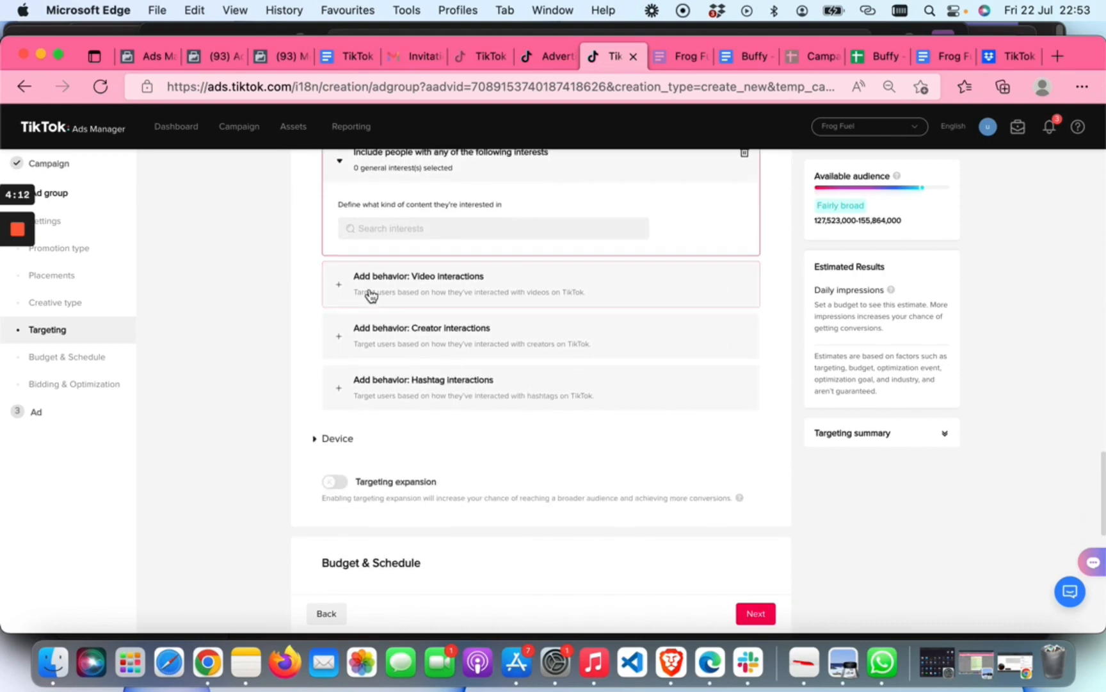
click(423, 293)
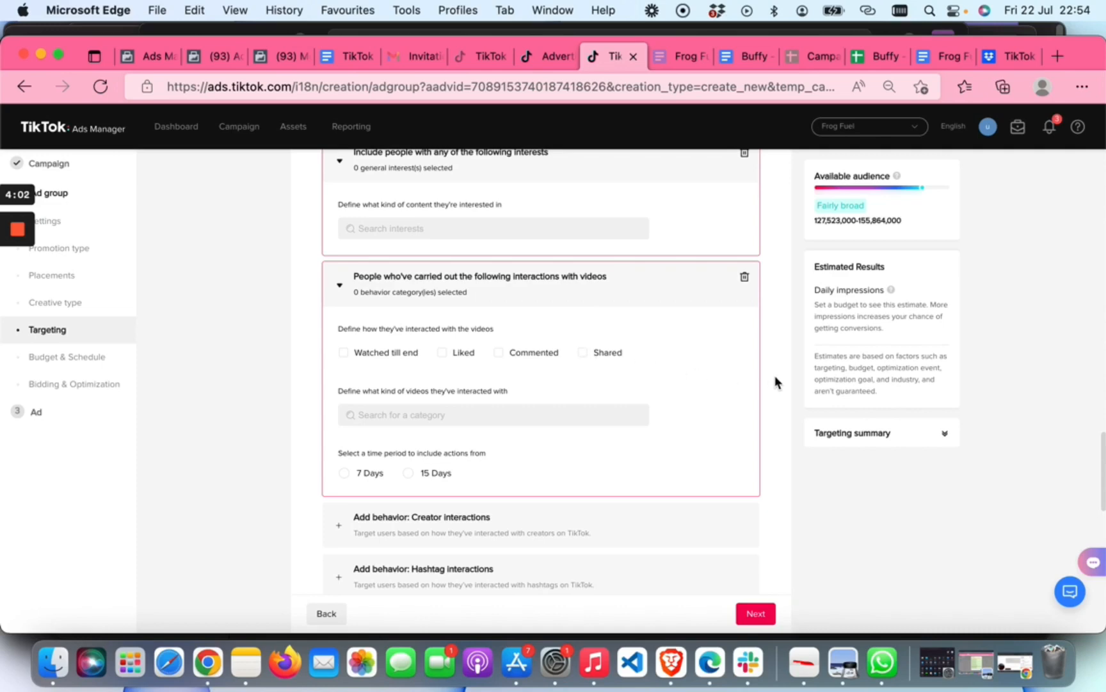
scroll(751, 413, down, 5)
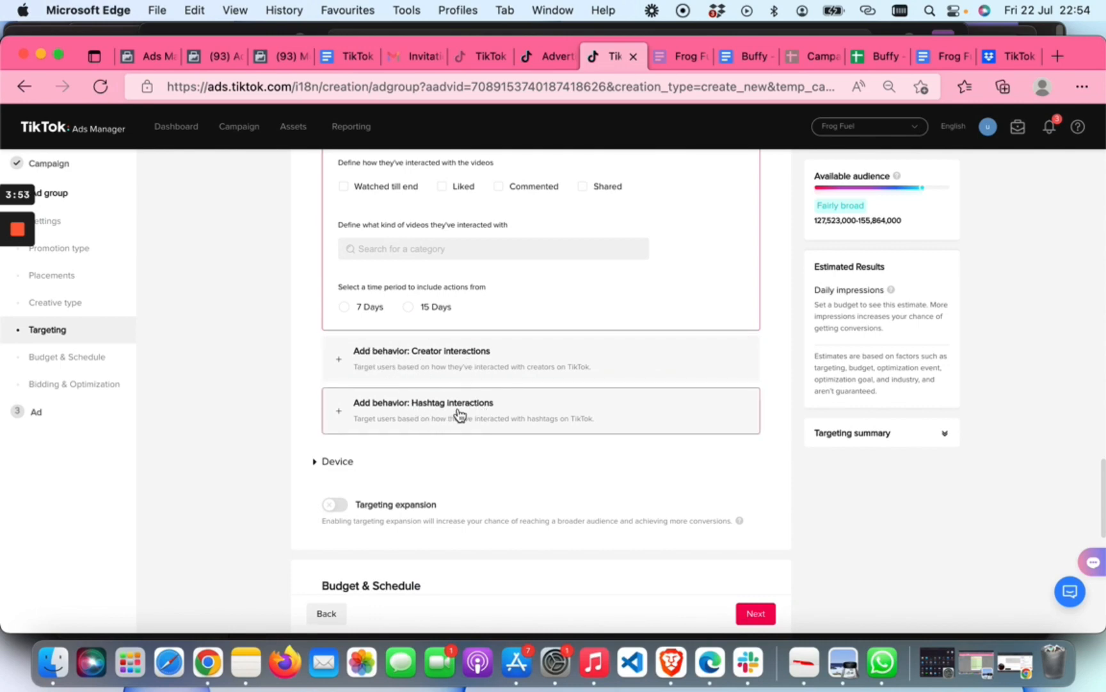
scroll(464, 416, down, 1)
Set the ad group's daily budget to 800 USD.
scroll(460, 415, down, 10)
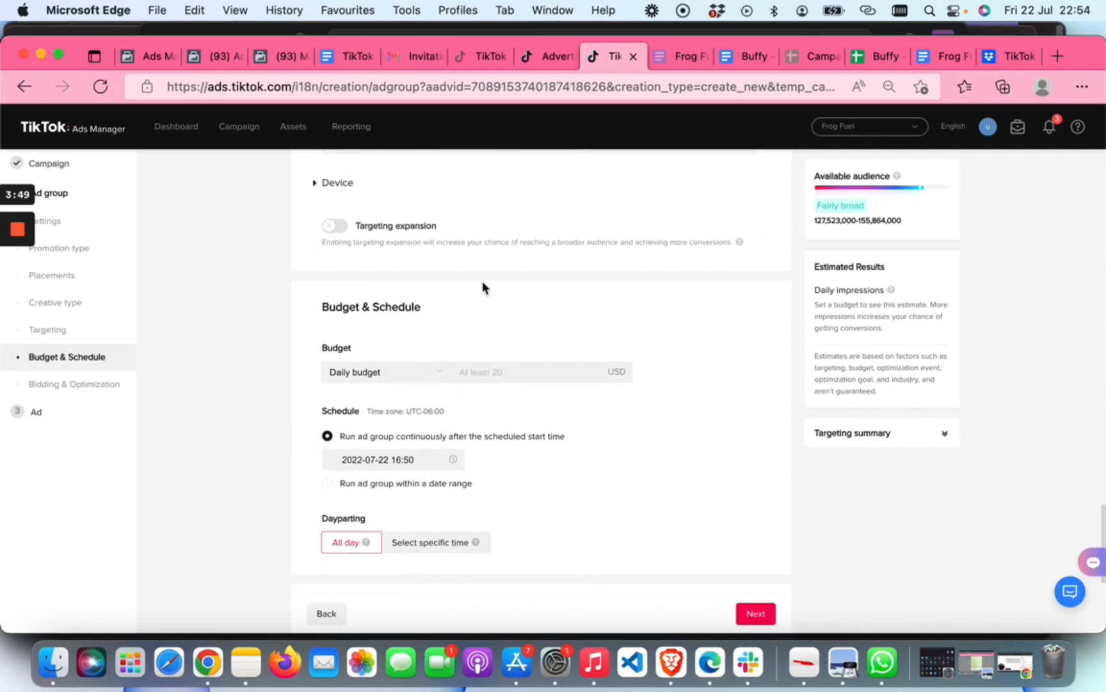
click(482, 370)
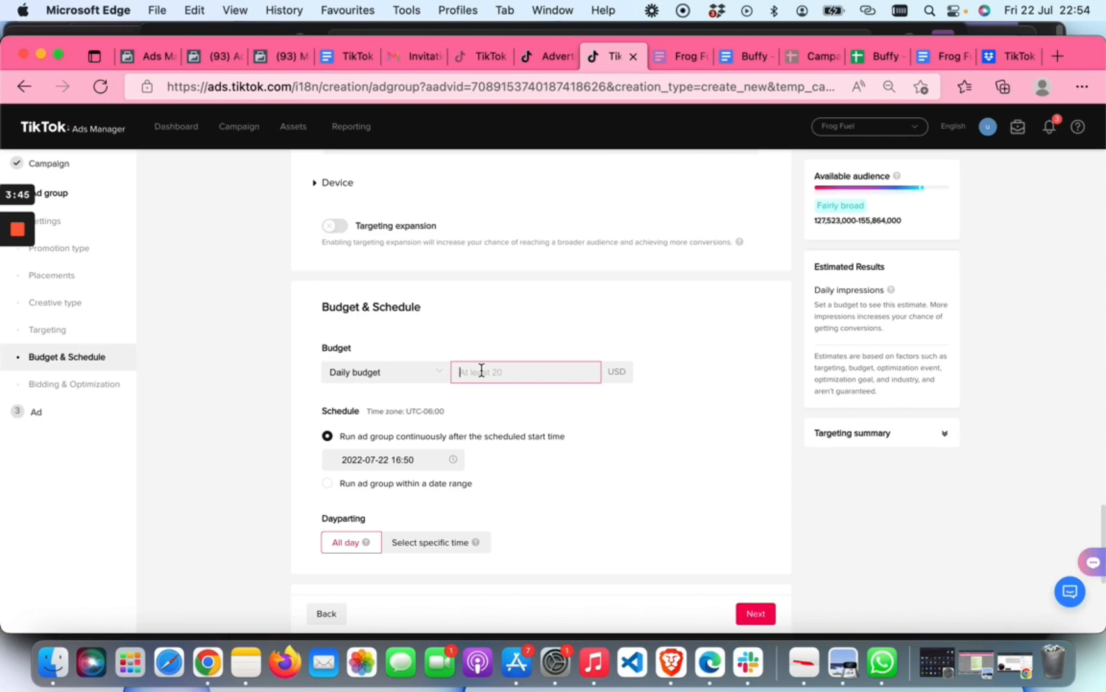
text(800)
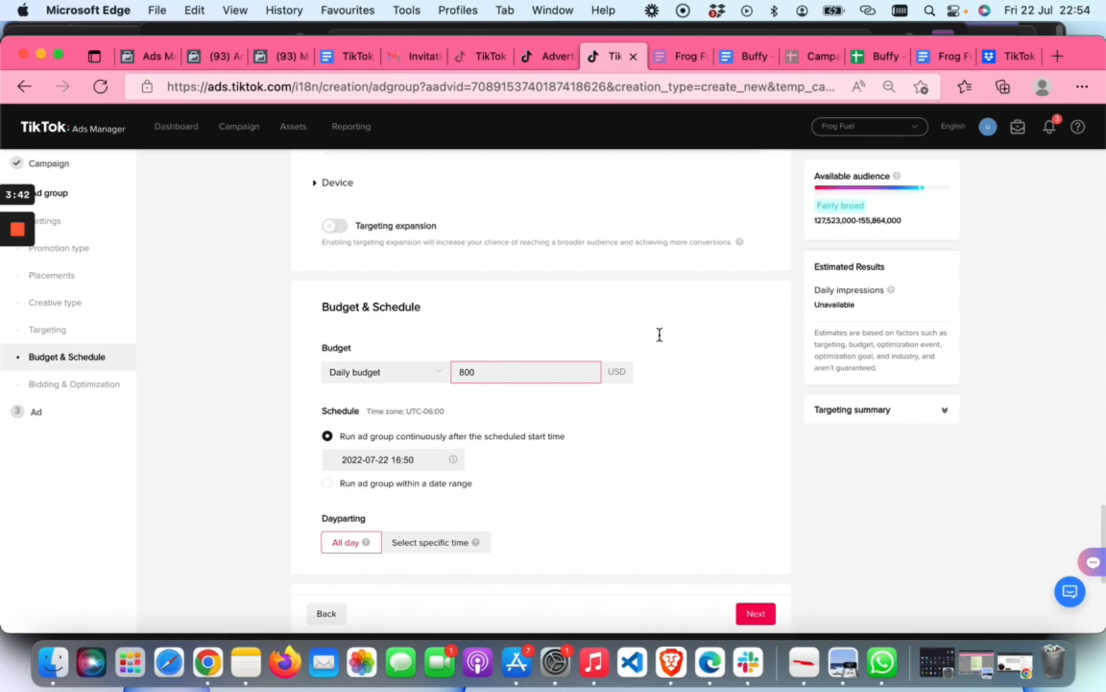
scroll(680, 356, down, 1)
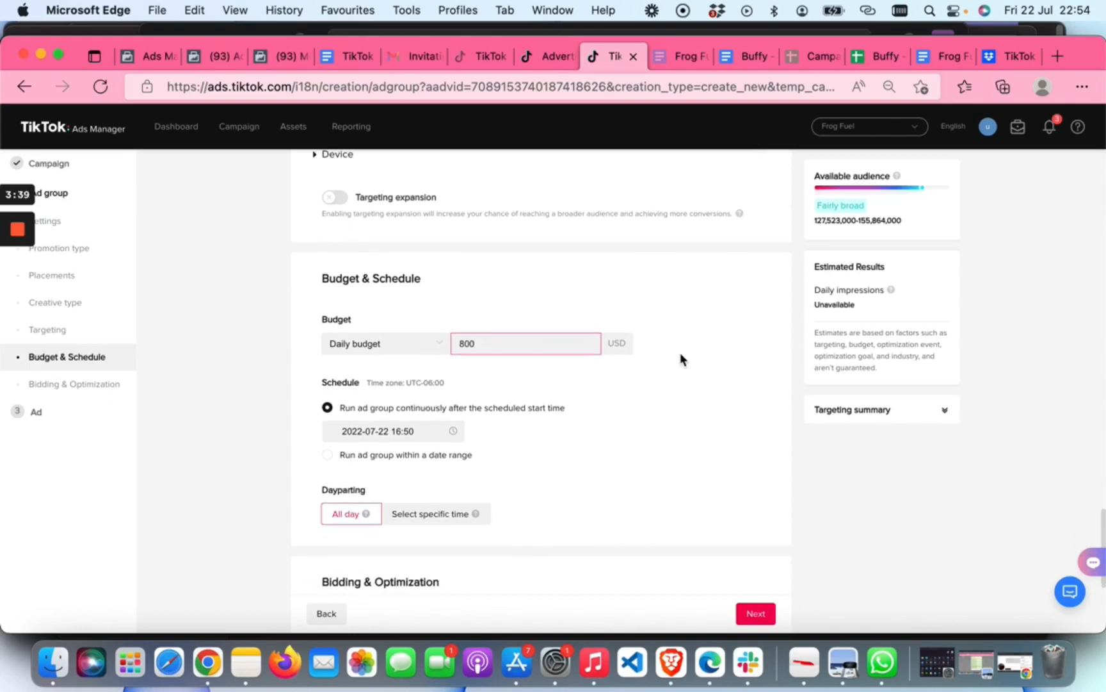
Set the ad group's optimization goal to Conversion.
scroll(680, 356, down, 4)
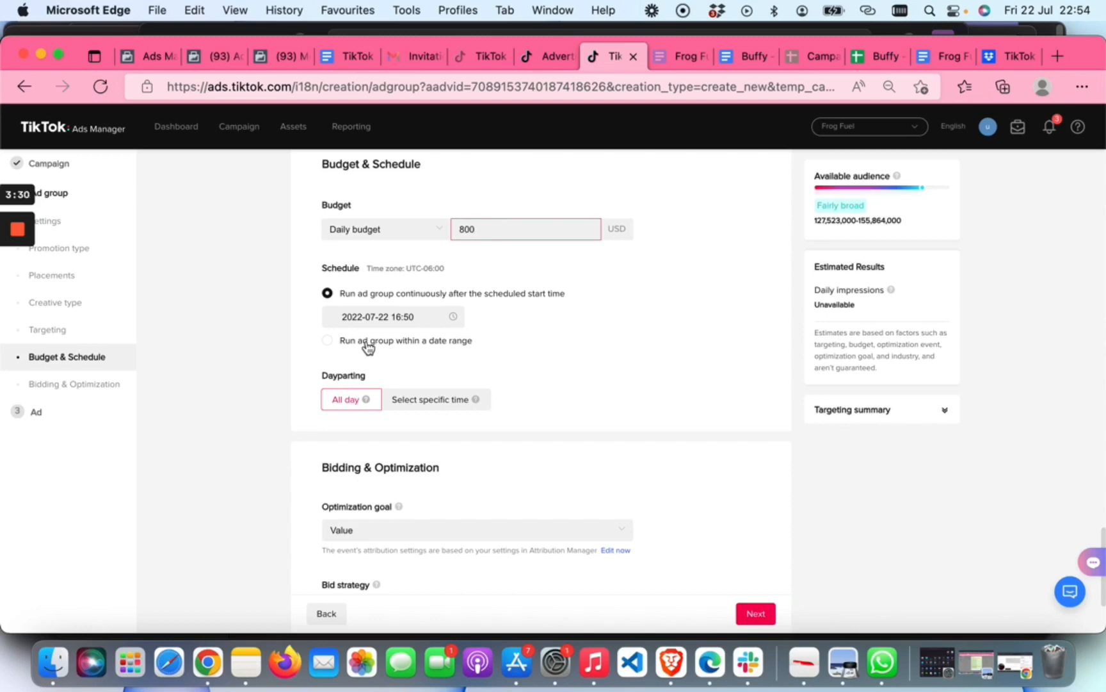
scroll(395, 347, down, 2)
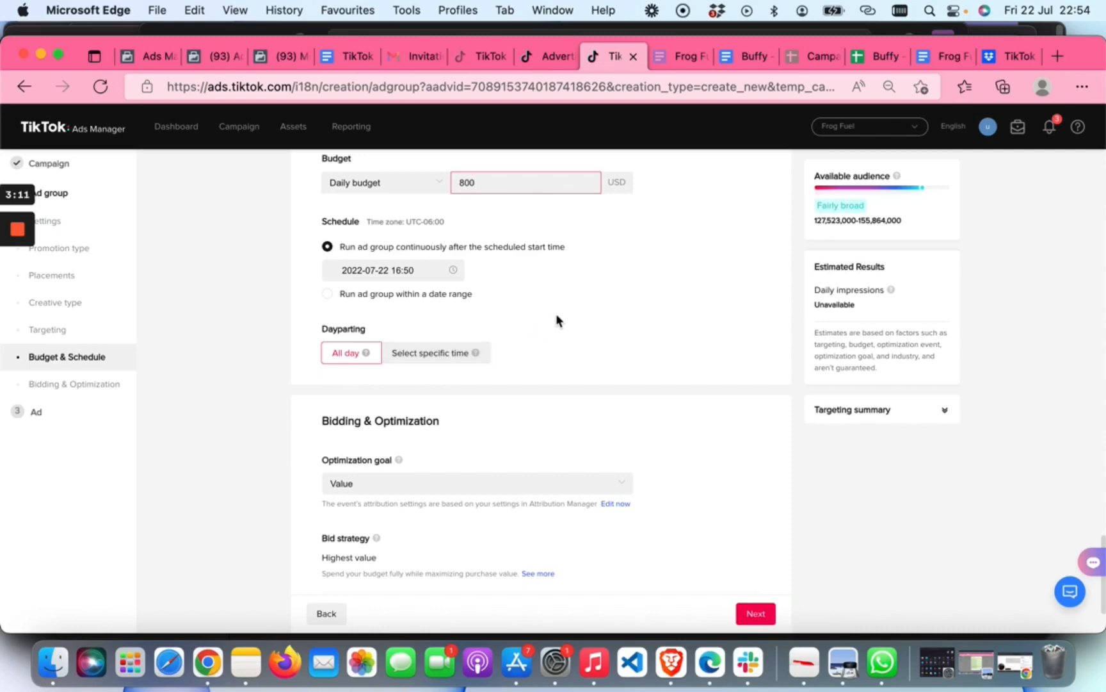
scroll(556, 314, down, 3)
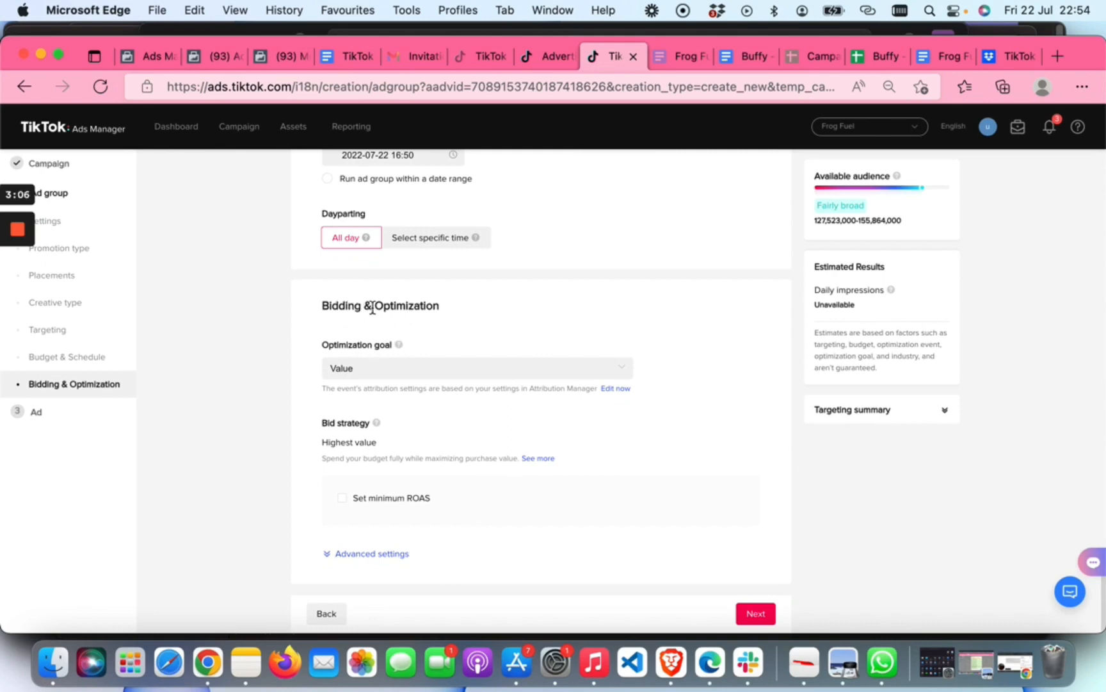
click(390, 370)
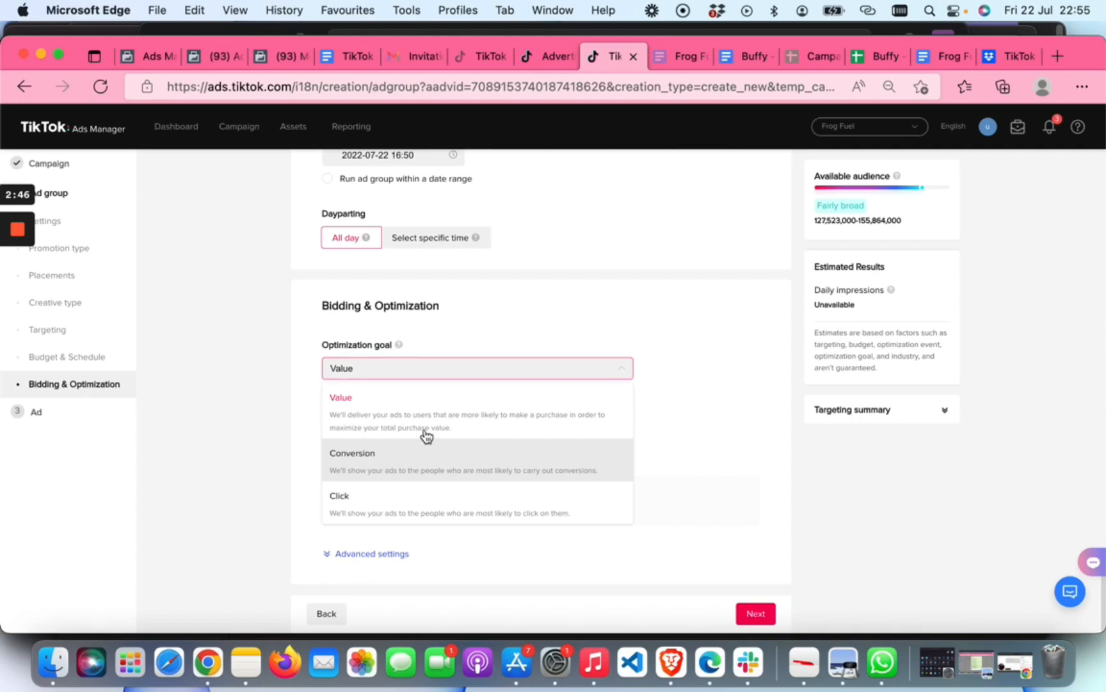
click(426, 452)
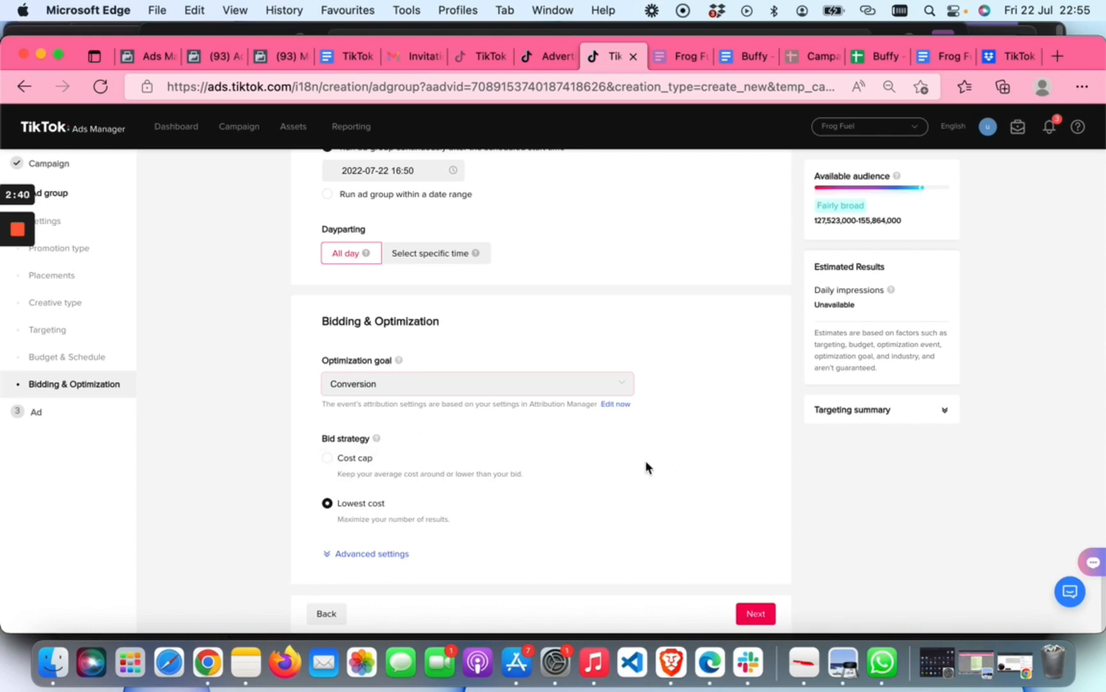
Choose the Cost cap bid strategy with a bid of 40 USD per conversion.
mouse_move(337, 462)
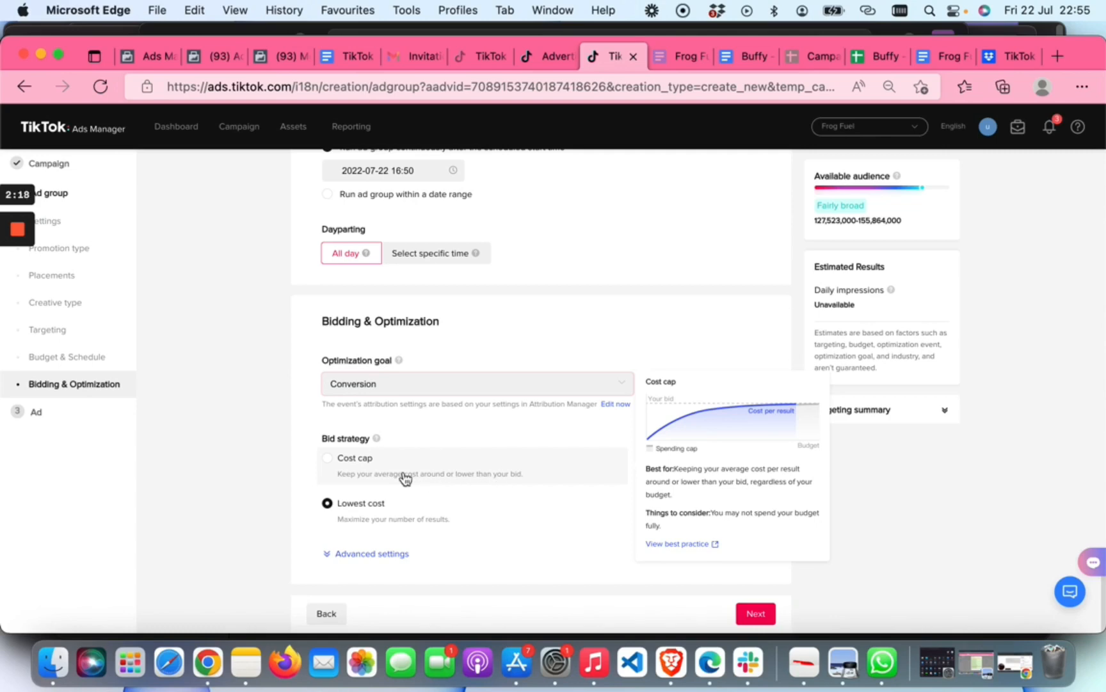
click(328, 459)
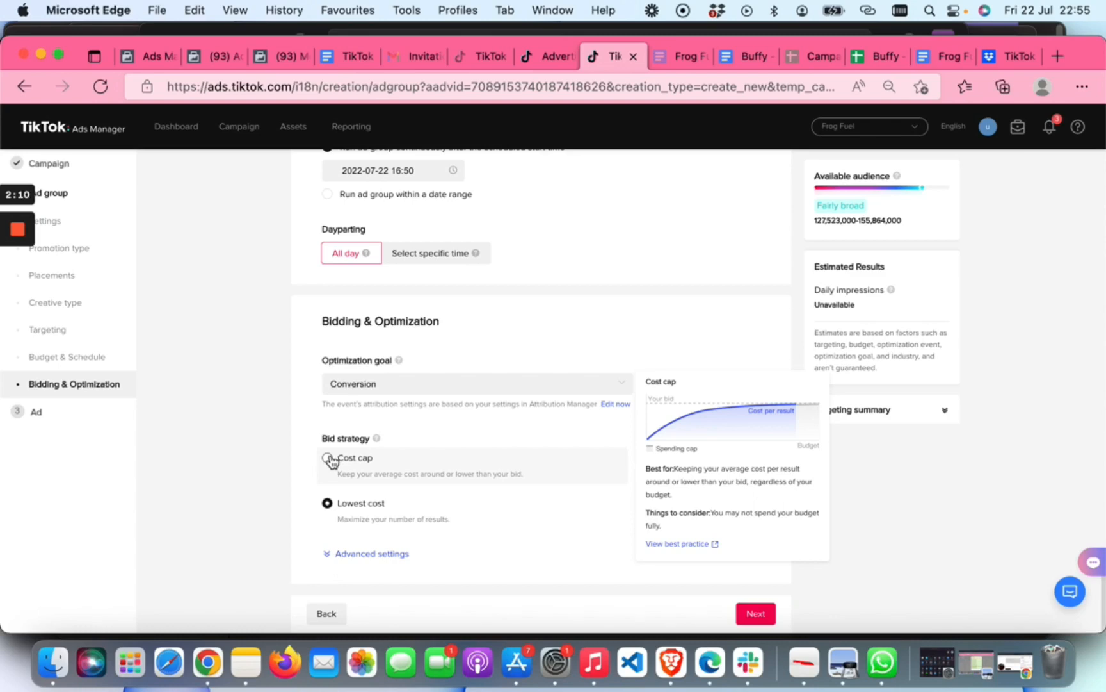
click(331, 460)
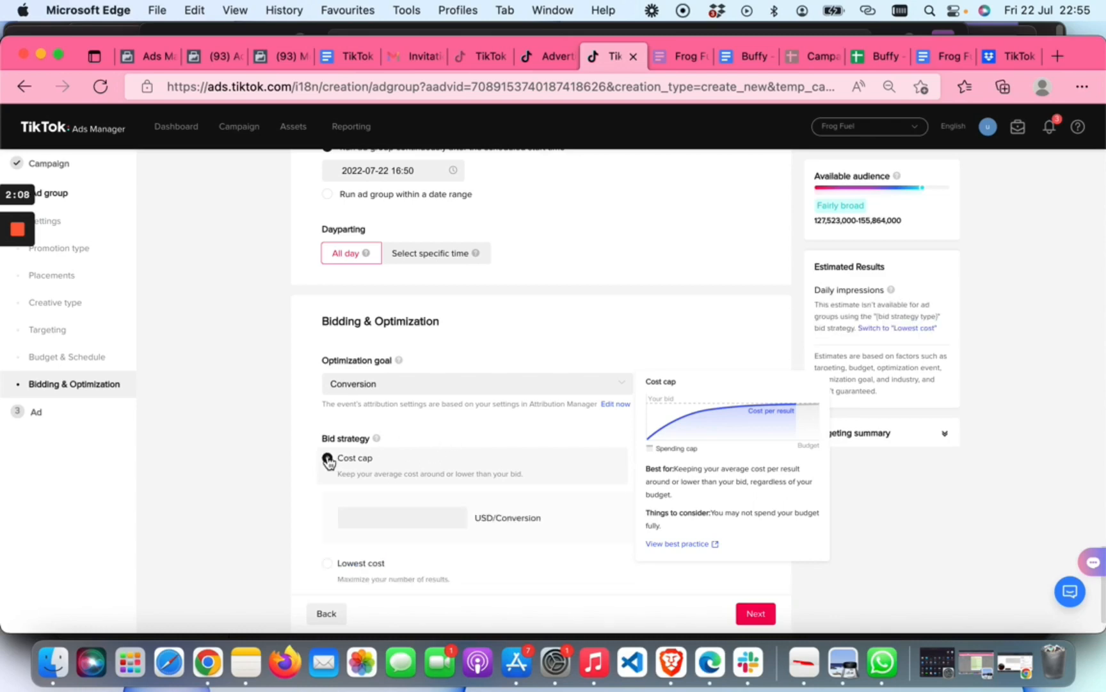
scroll(448, 452, down, 1)
scroll(448, 452, down, 3)
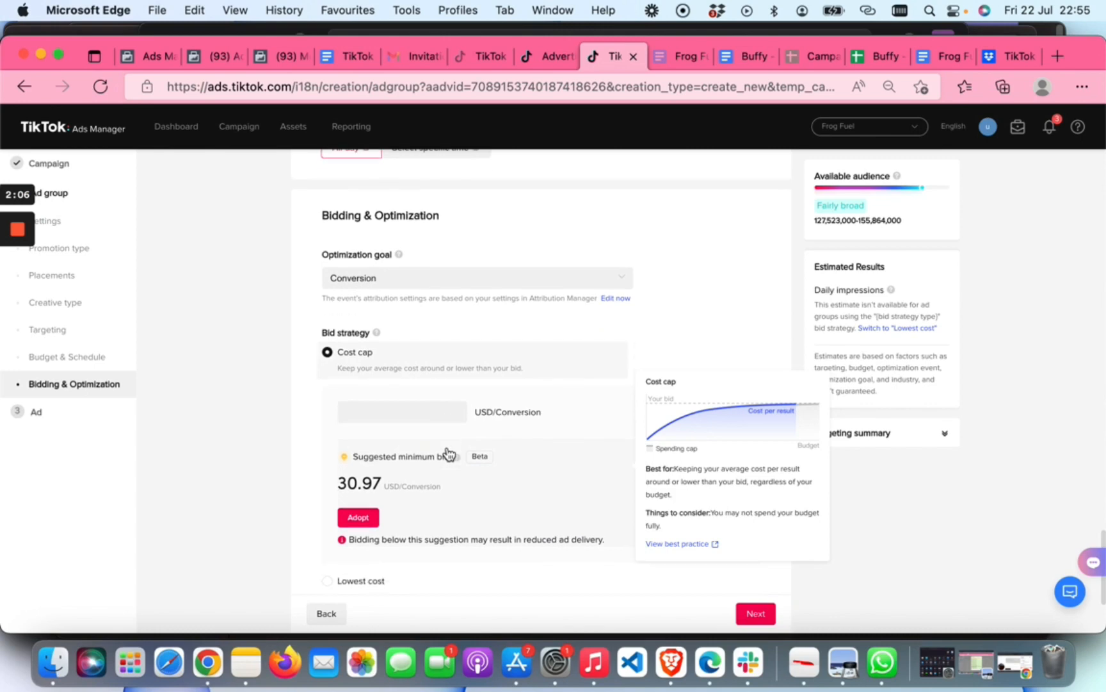
click(383, 411)
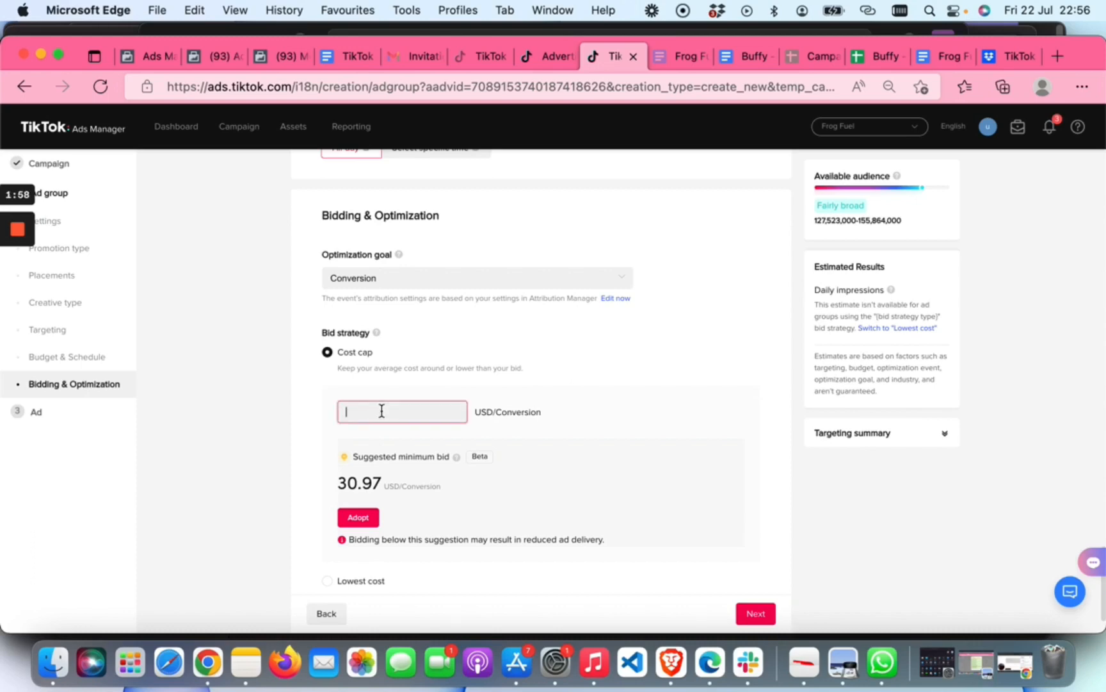
text(40)
click(619, 413)
Expand the bidding advanced settings to check the billing event and delivery type, and continue to the ad setup.
scroll(619, 412, down, 3)
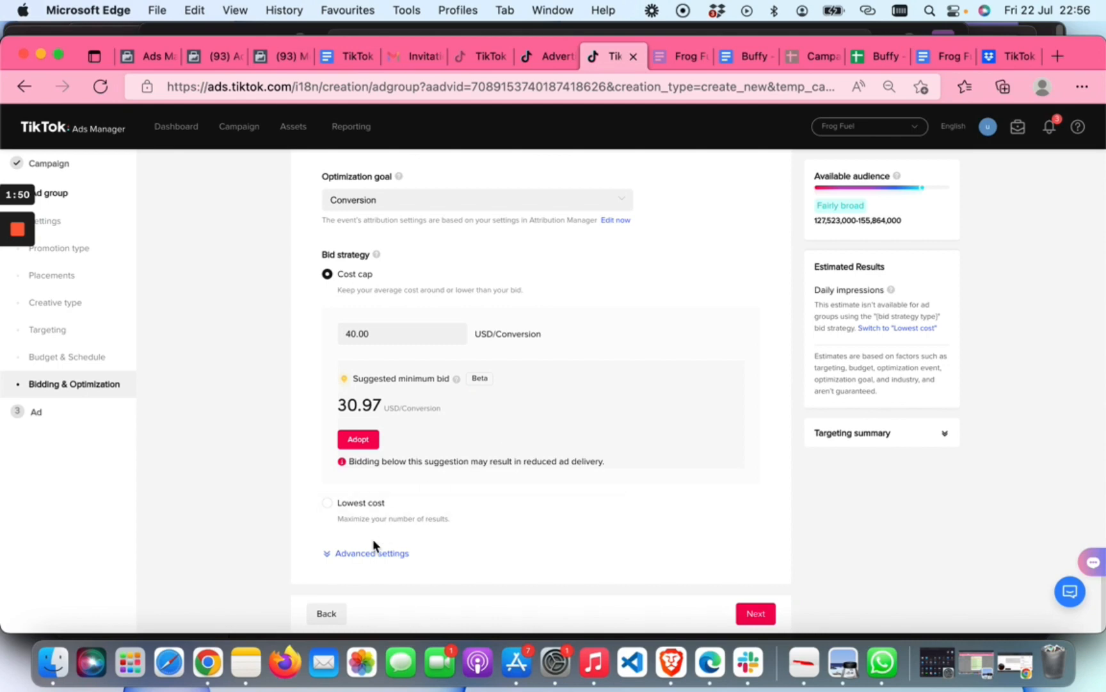
click(361, 554)
scroll(412, 521, down, 5)
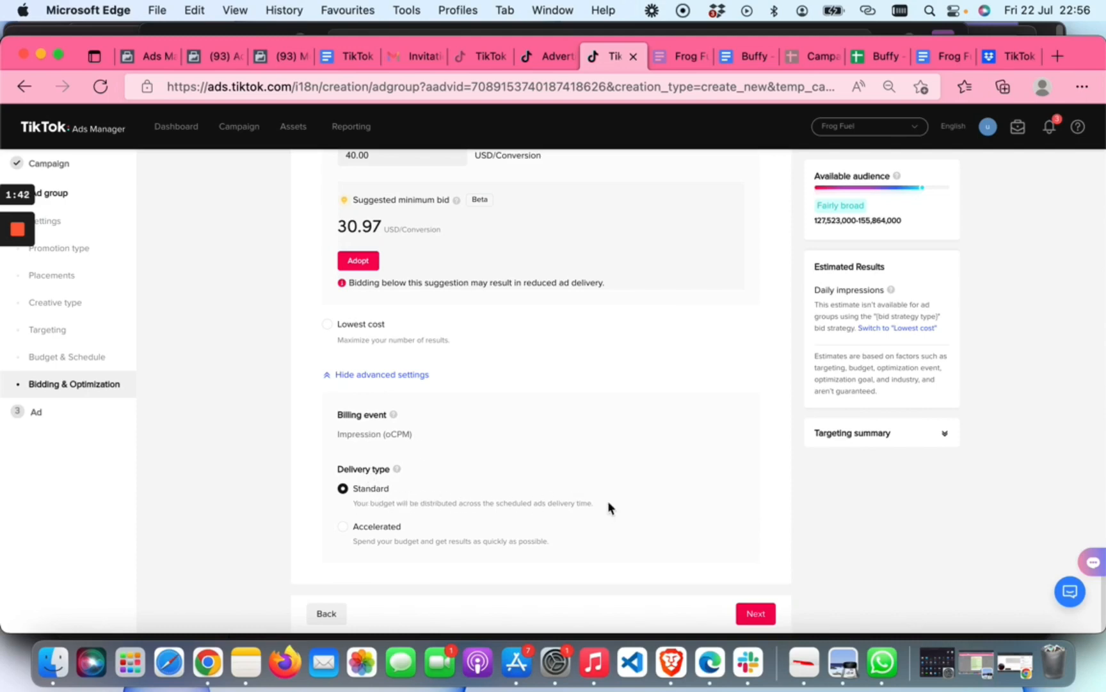
click(753, 615)
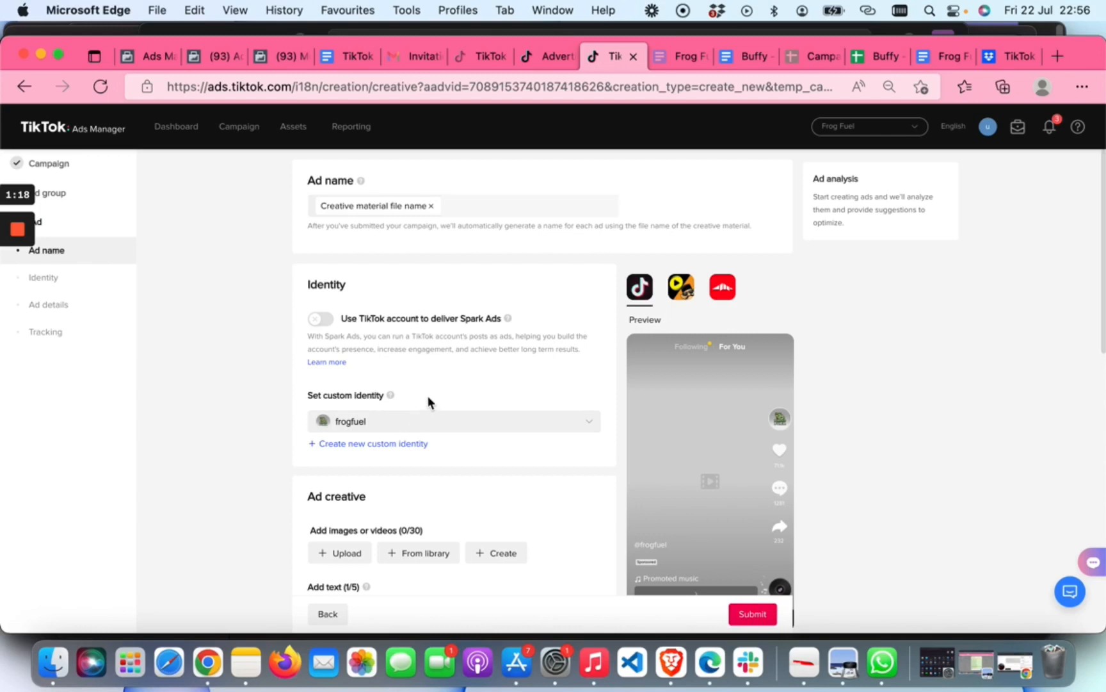
Enter "Grab a sample pack for $10" as the ad text in the ad creative section.
scroll(428, 396, down, 2)
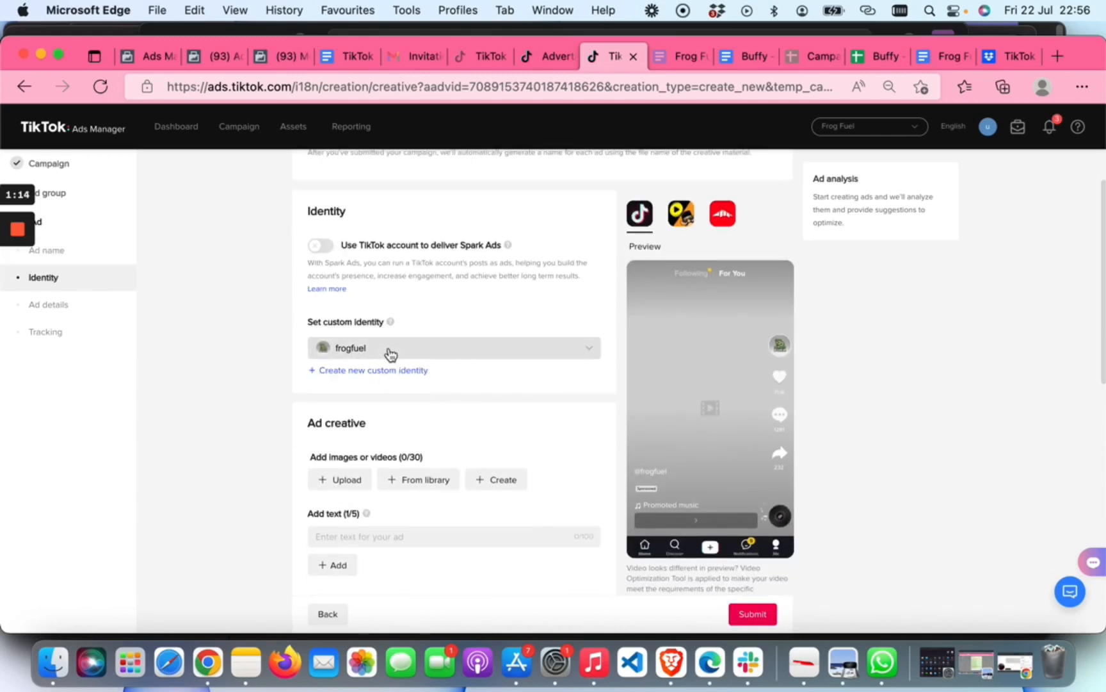
scroll(434, 382, down, 4)
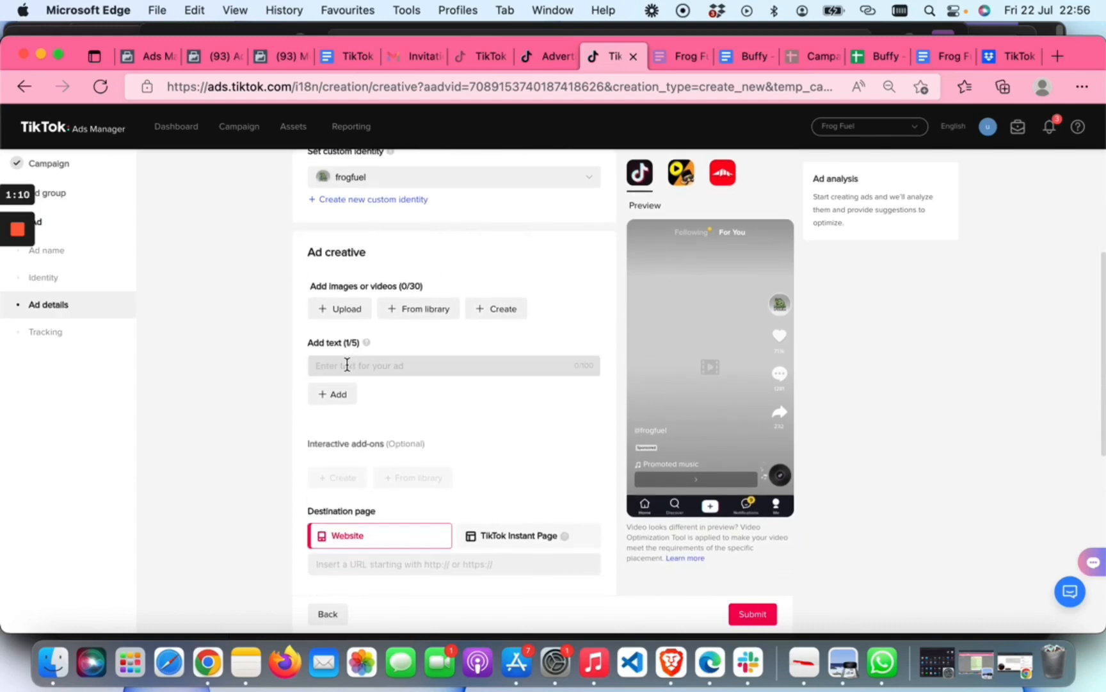
click(347, 365)
text(G)
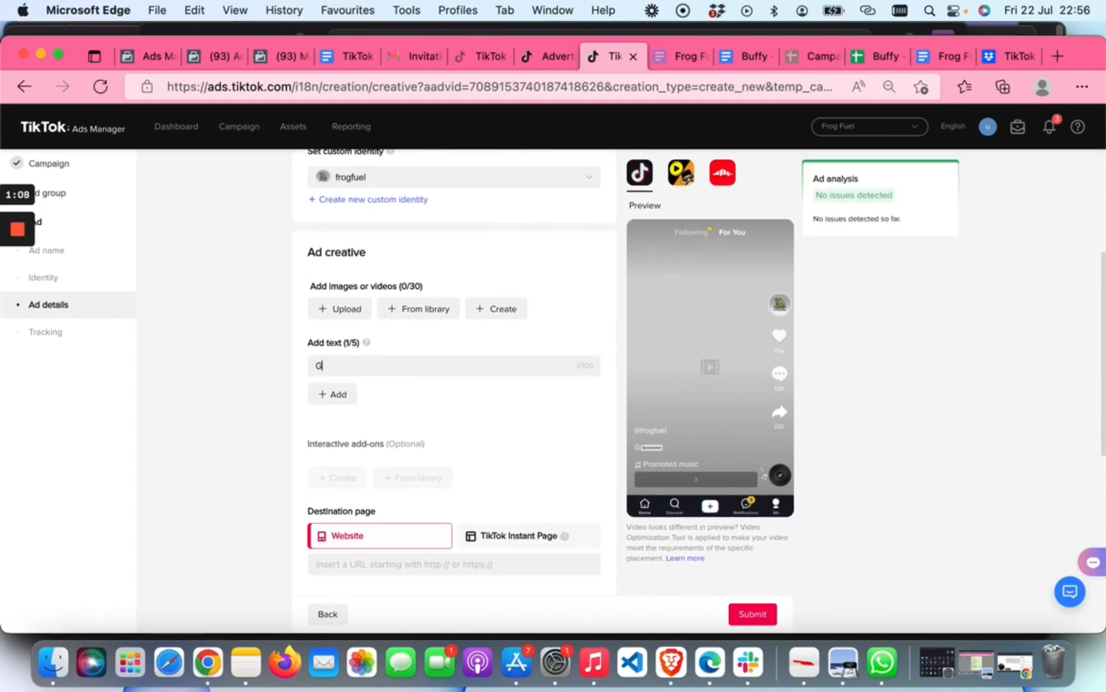
text(rab a sample)
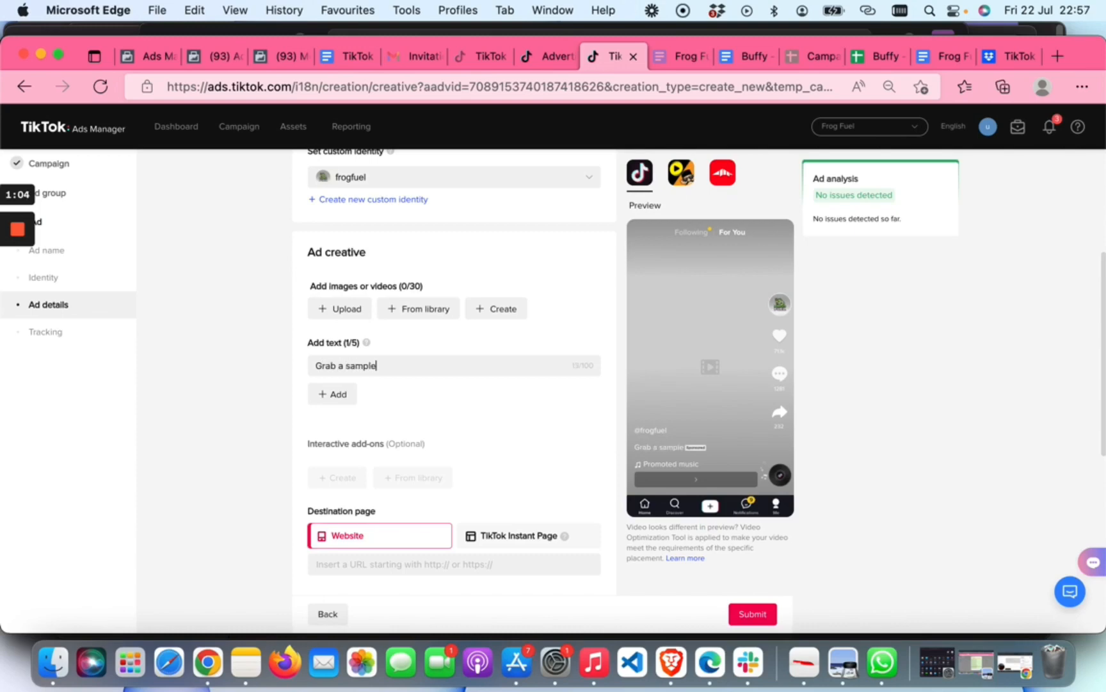
text( pack for )
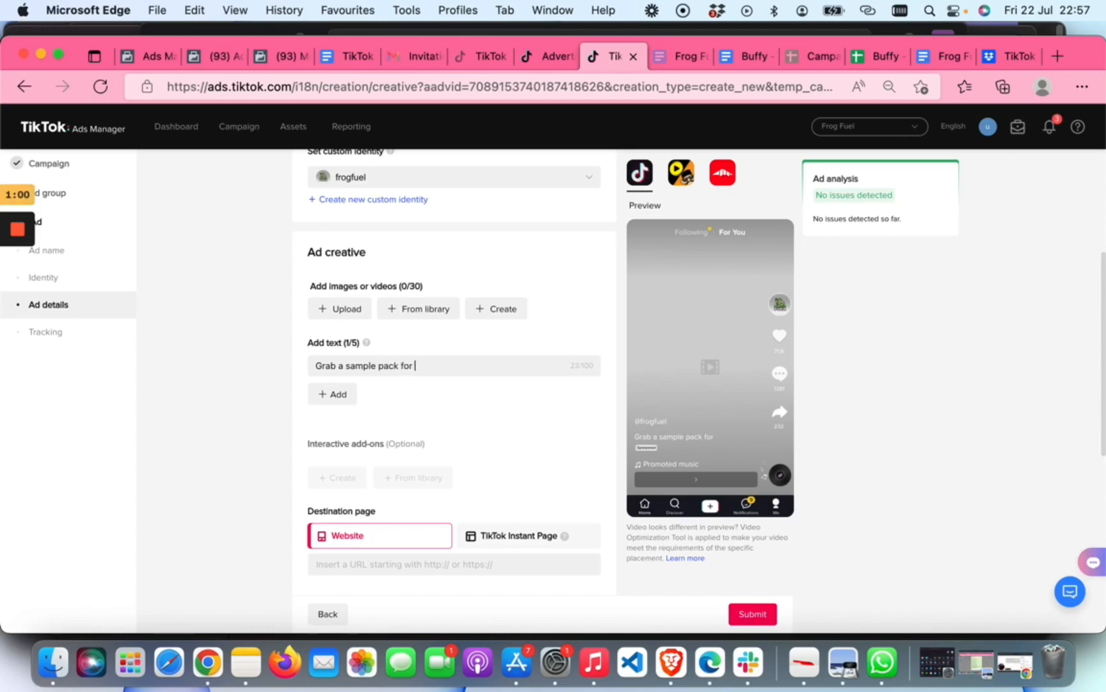
text(4)
key(BackSpace)
text($10)
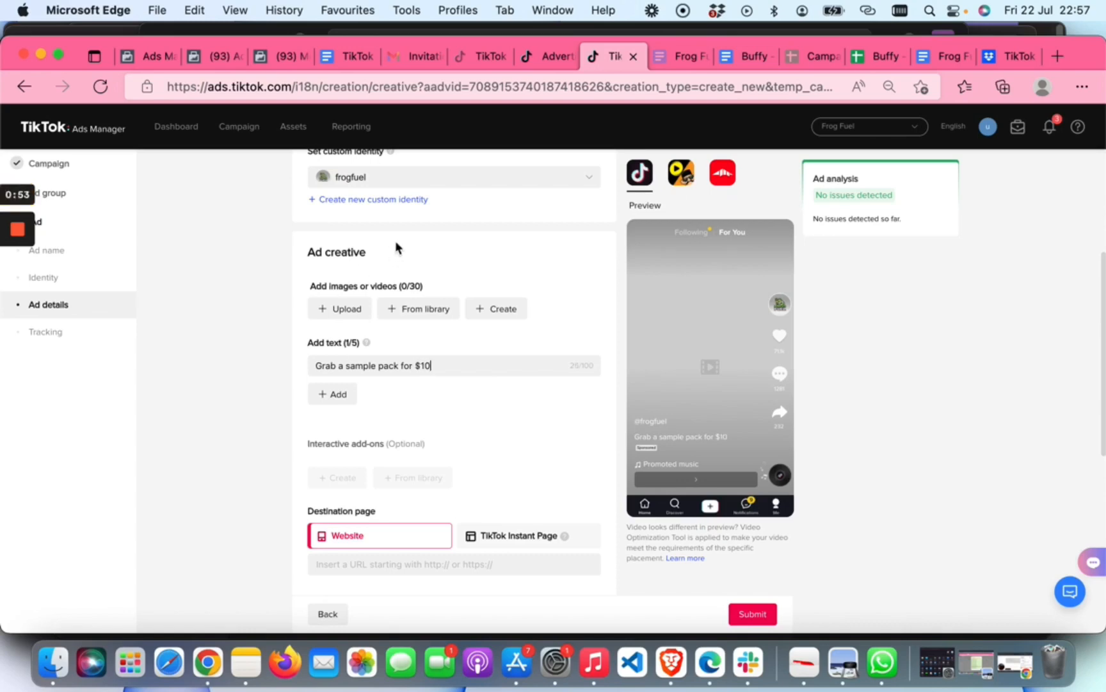
scroll(427, 444, down, 3)
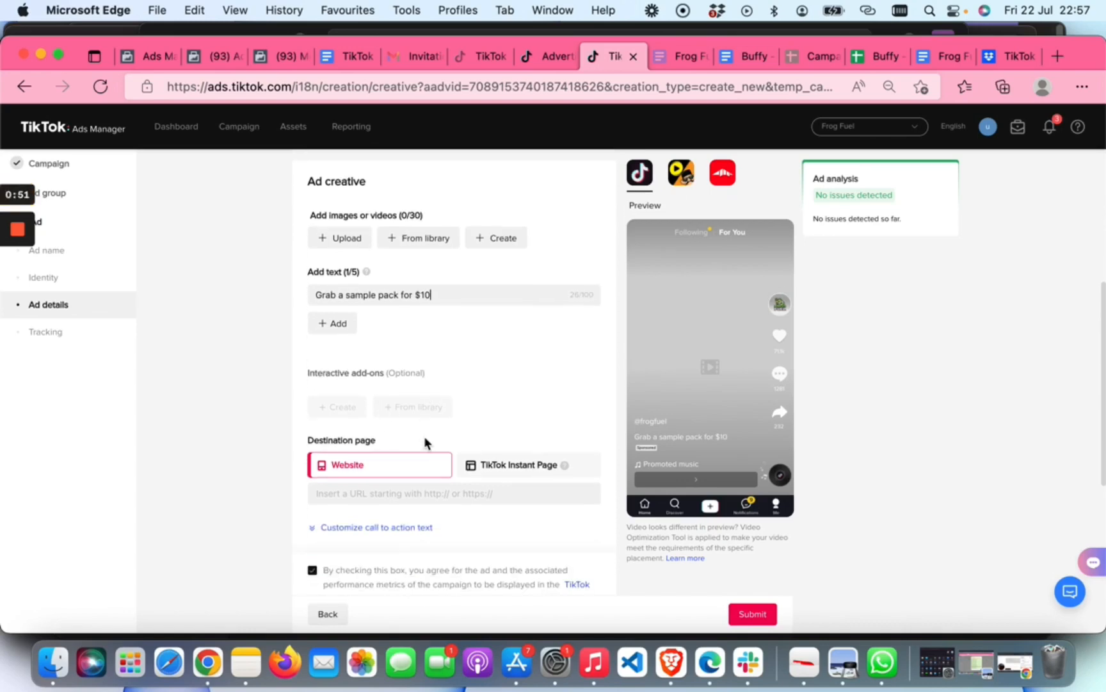
click(400, 461)
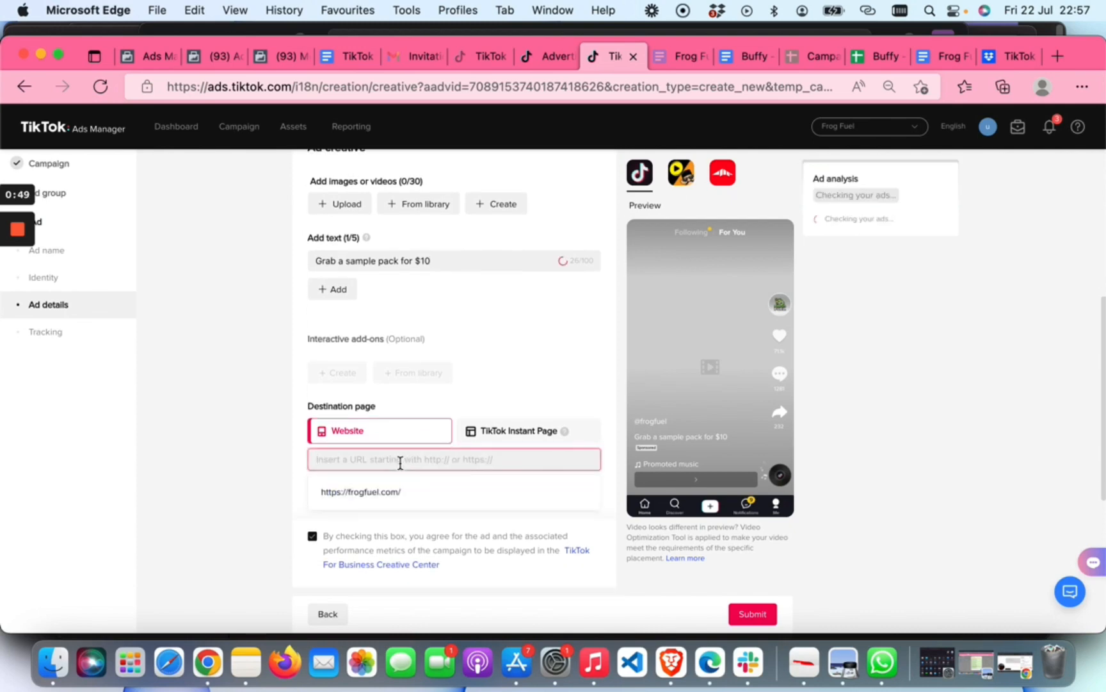
click(382, 491)
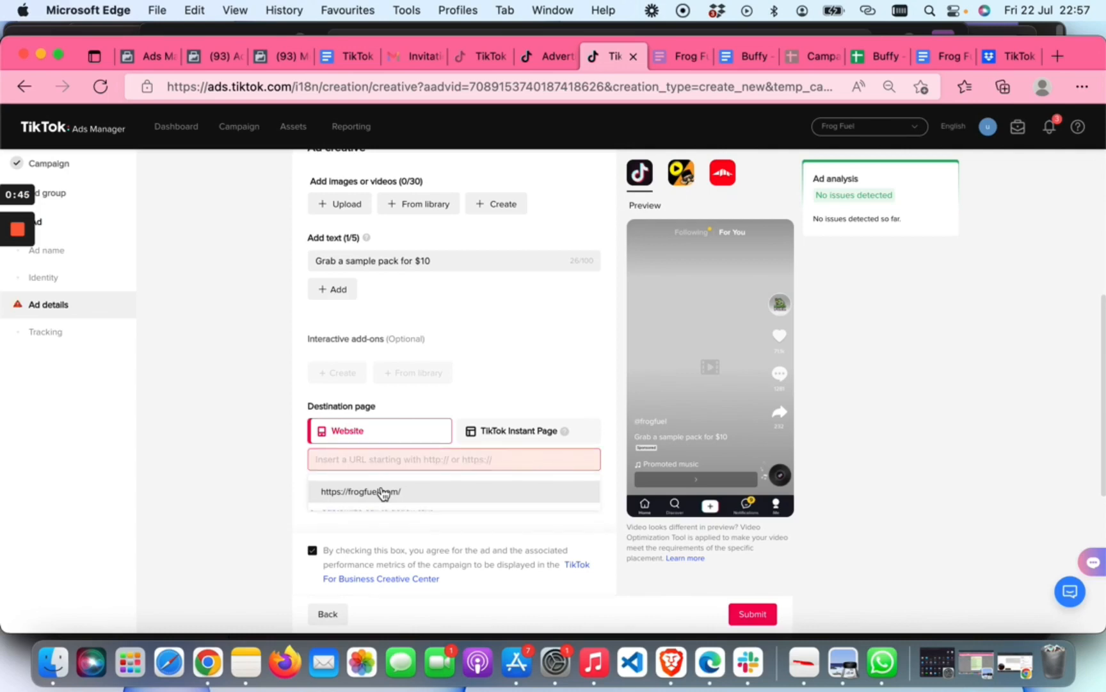
Expand the call to action customization below the destination page to check its setting.
scroll(384, 486, down, 5)
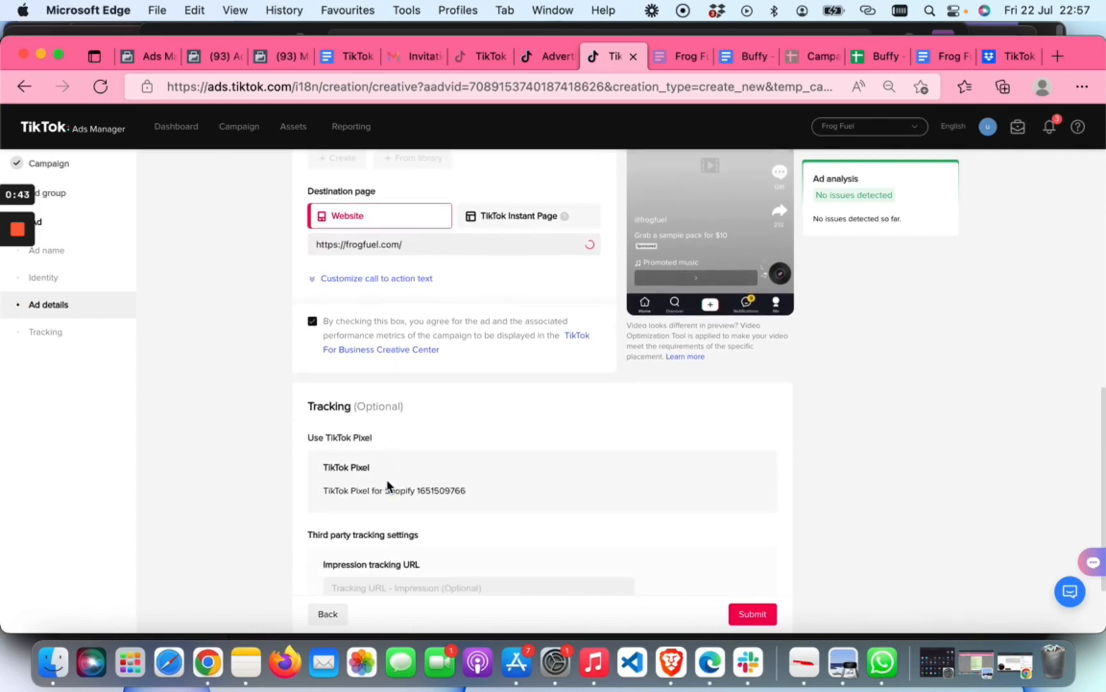
scroll(389, 486, up, 4)
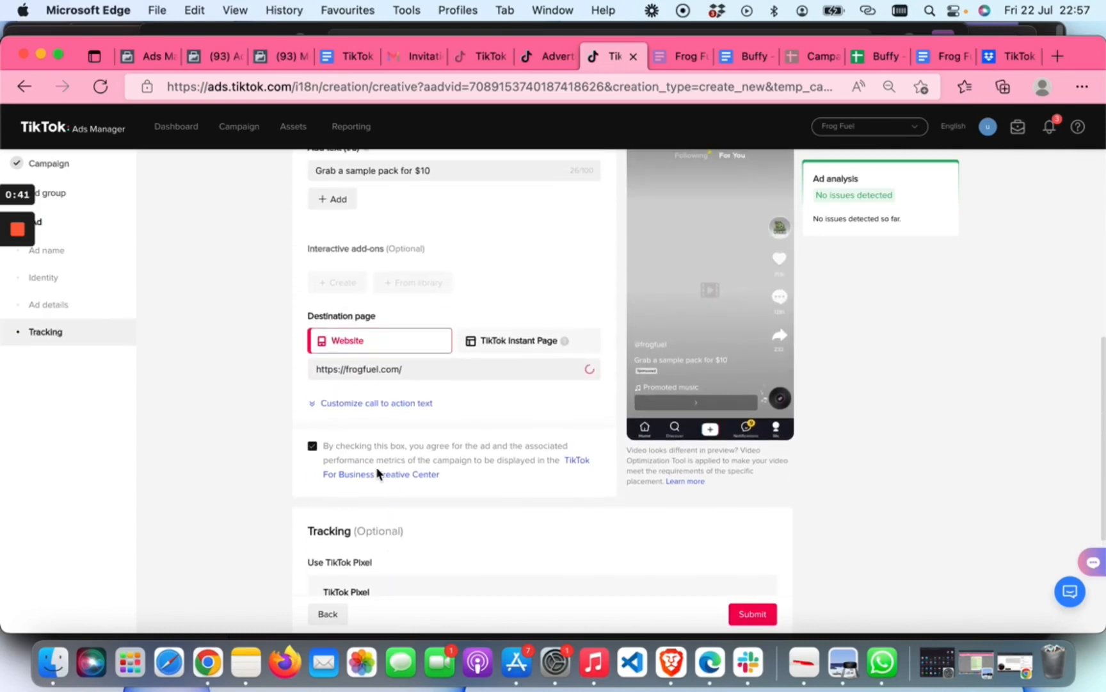
click(377, 411)
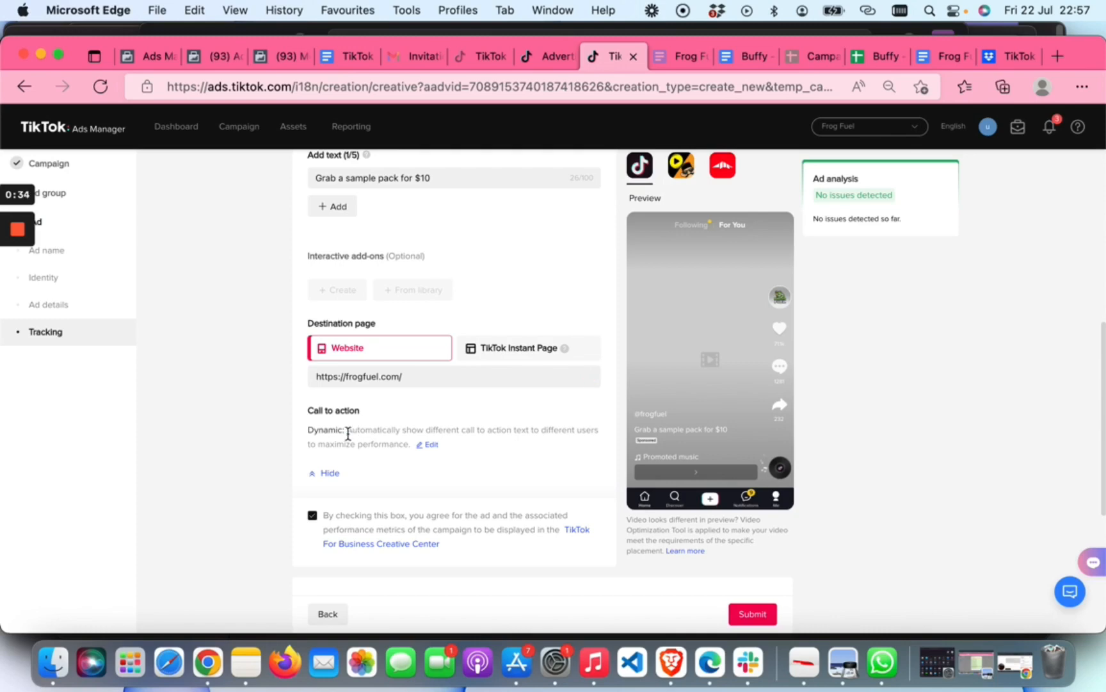
scroll(369, 429, up, 1)
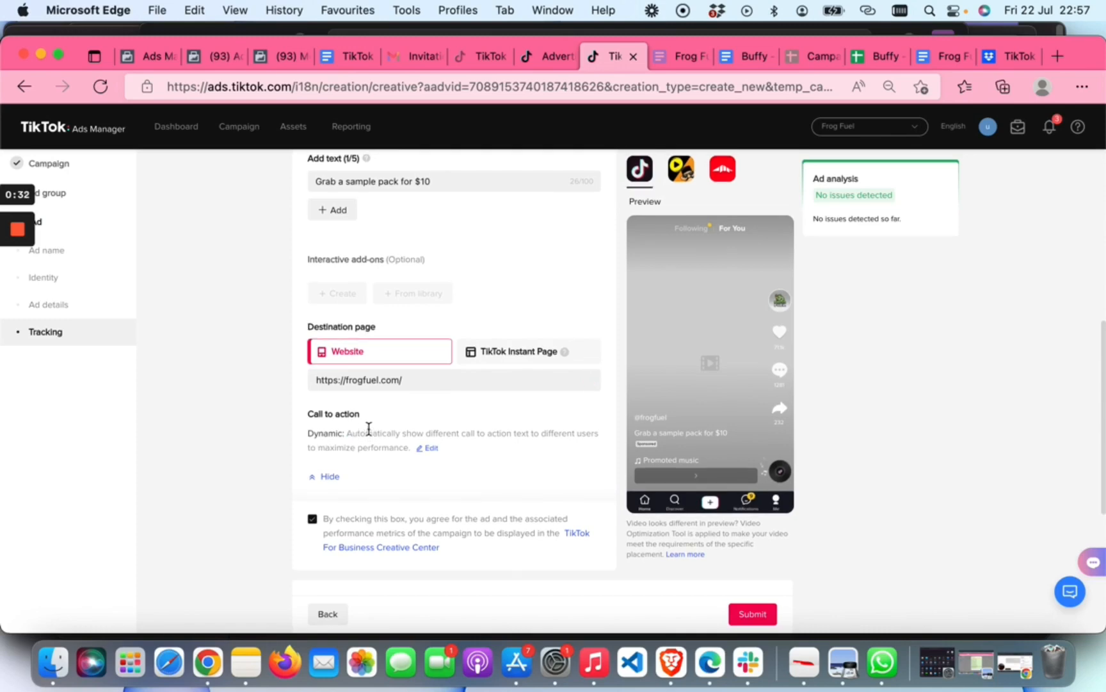
scroll(368, 427, up, 3)
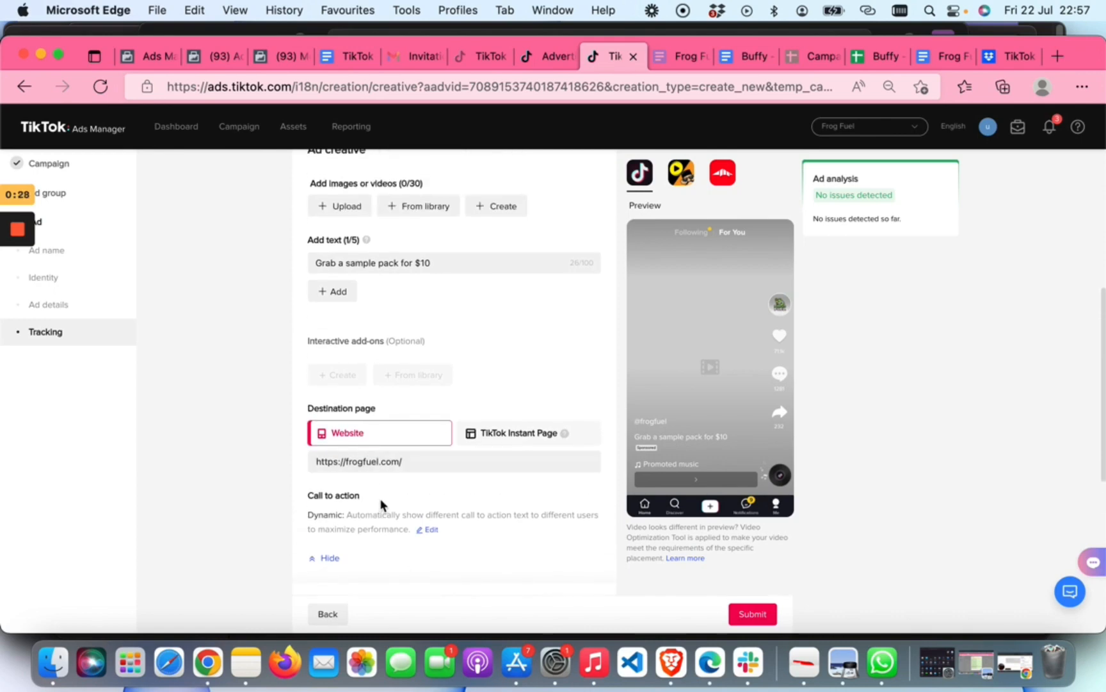
Review the ad name, identity and ad creative sections of the ad setup.
scroll(381, 504, up, 7)
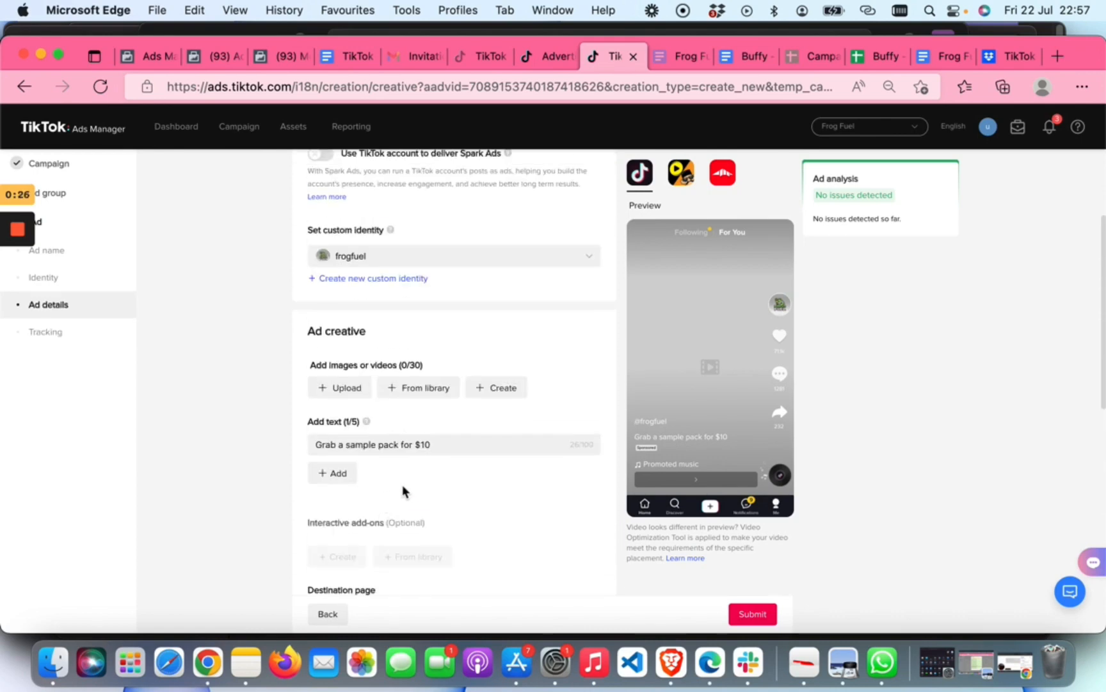
scroll(424, 482, up, 5)
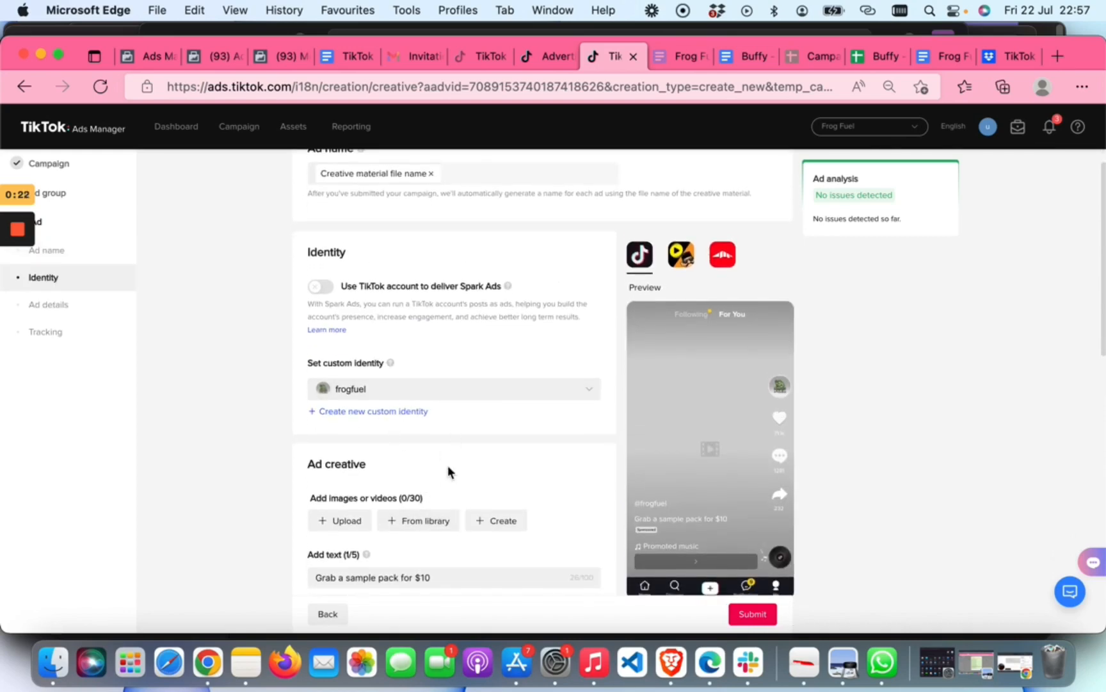
scroll(448, 465, down, 6)
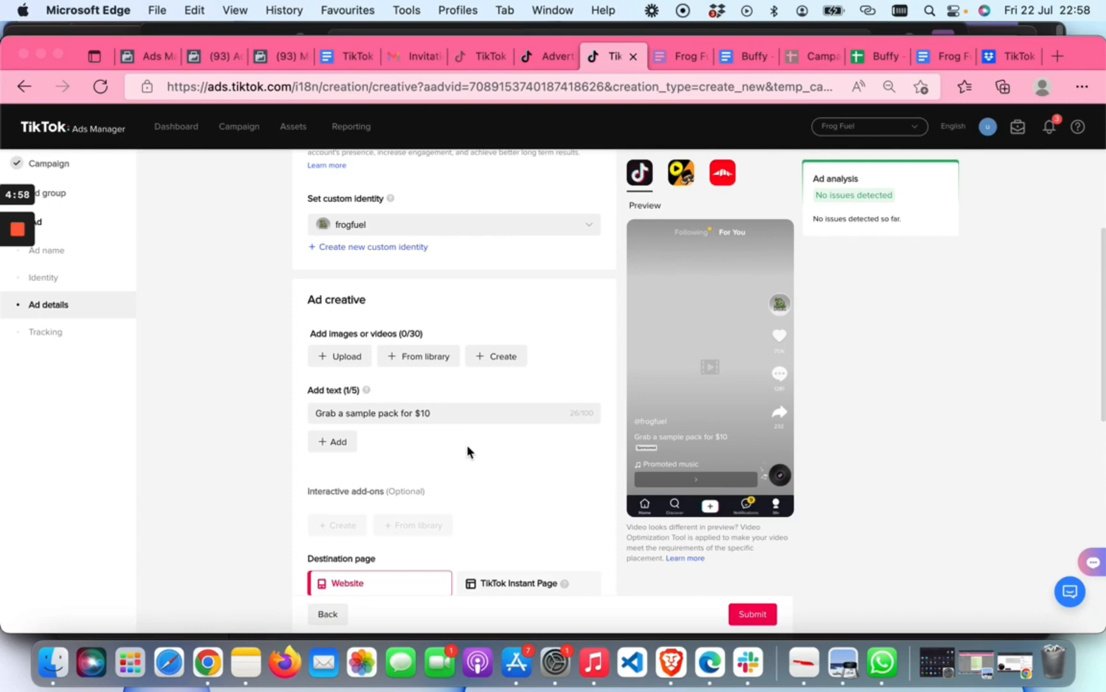
scroll(520, 392, down, 1)
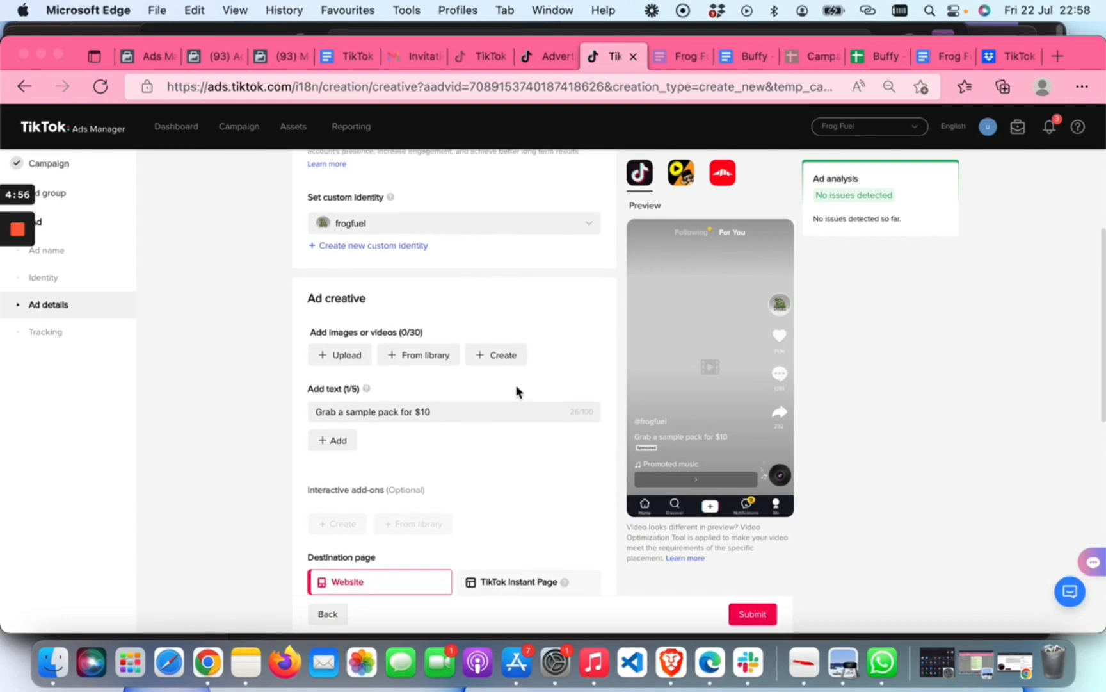
scroll(515, 383, down, 2)
scroll(515, 384, up, 5)
scroll(519, 398, down, 2)
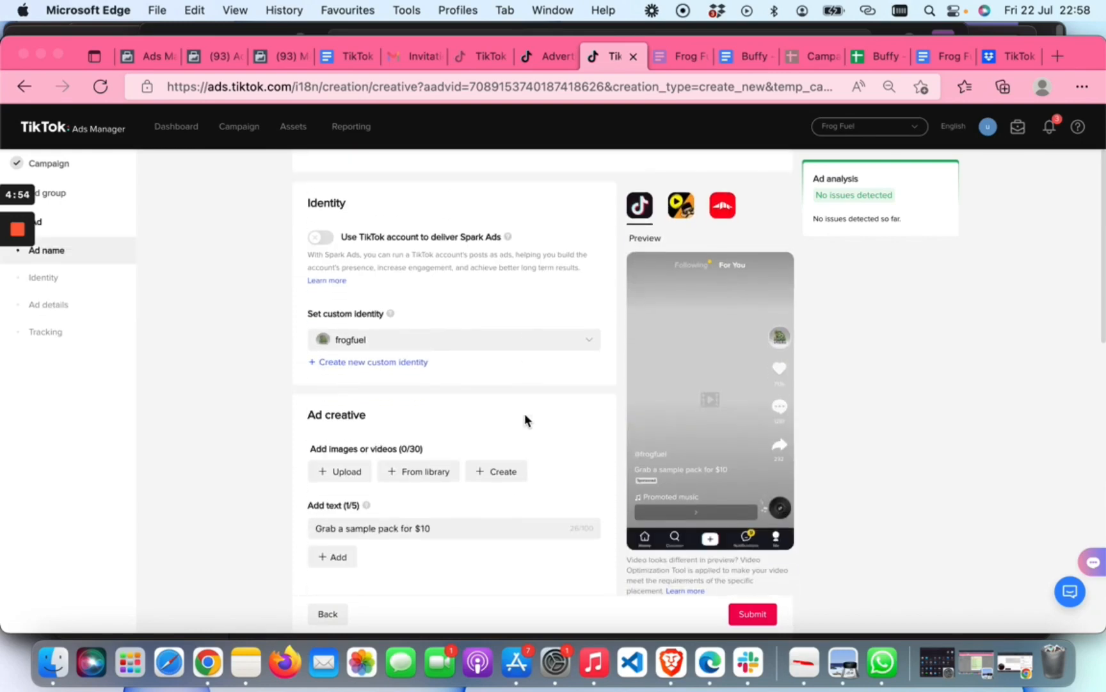
scroll(499, 422, down, 2)
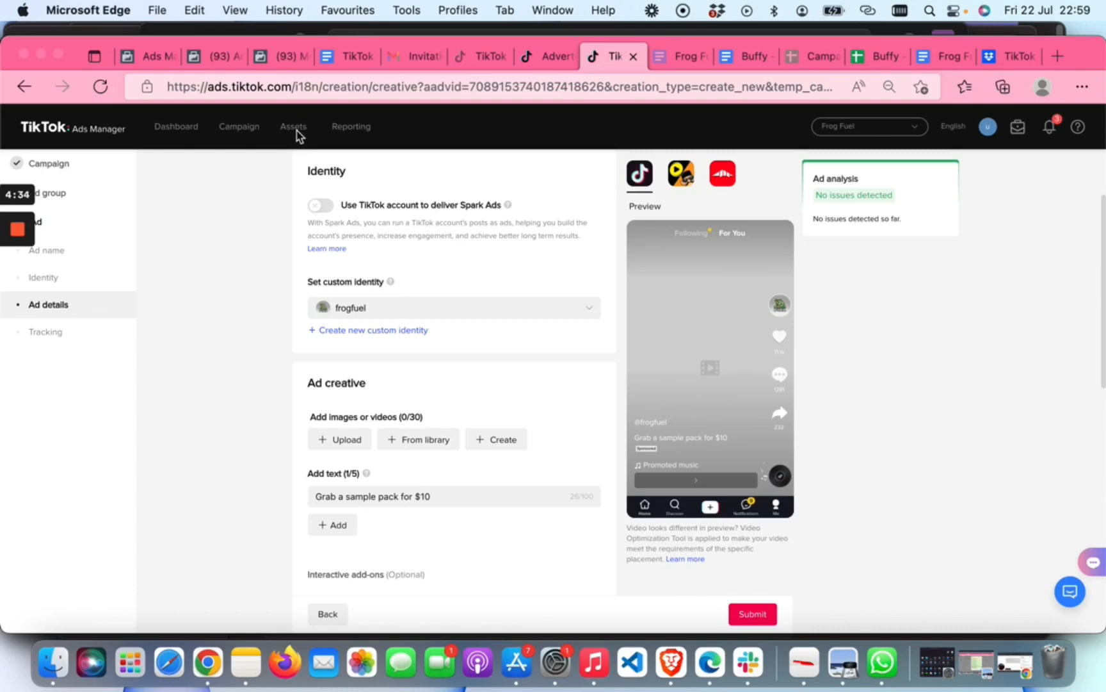
Open the video library for the ad creative and browse to the older creator and Mashable Edits clips.
click(430, 445)
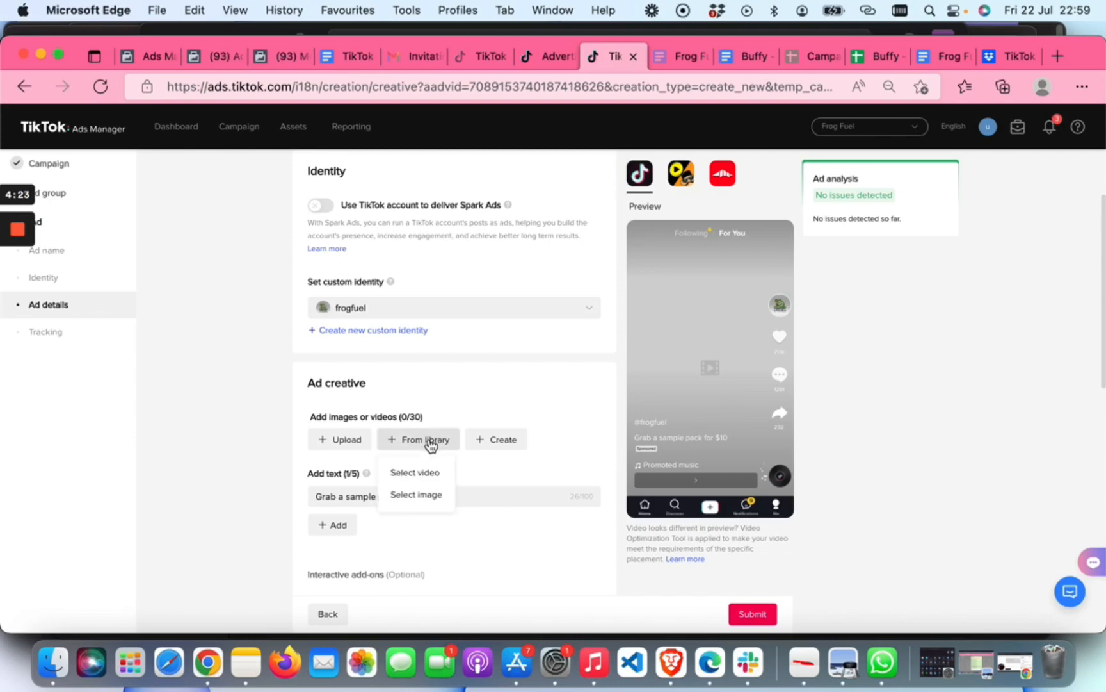
click(424, 475)
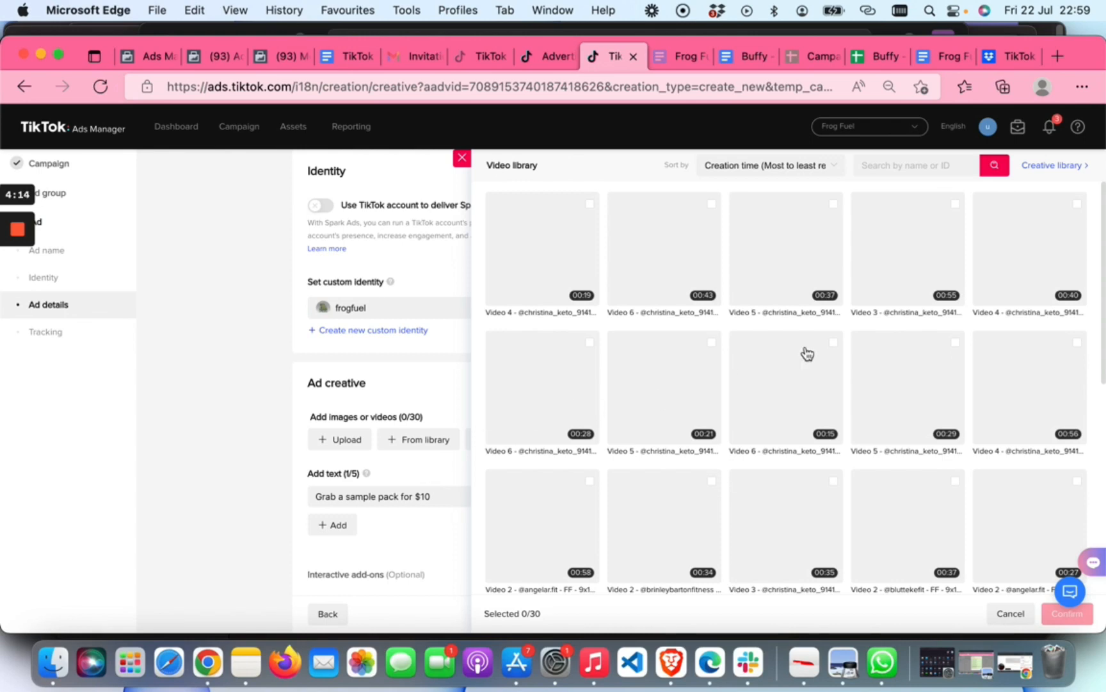
scroll(778, 376, down, 2)
scroll(776, 377, down, 10)
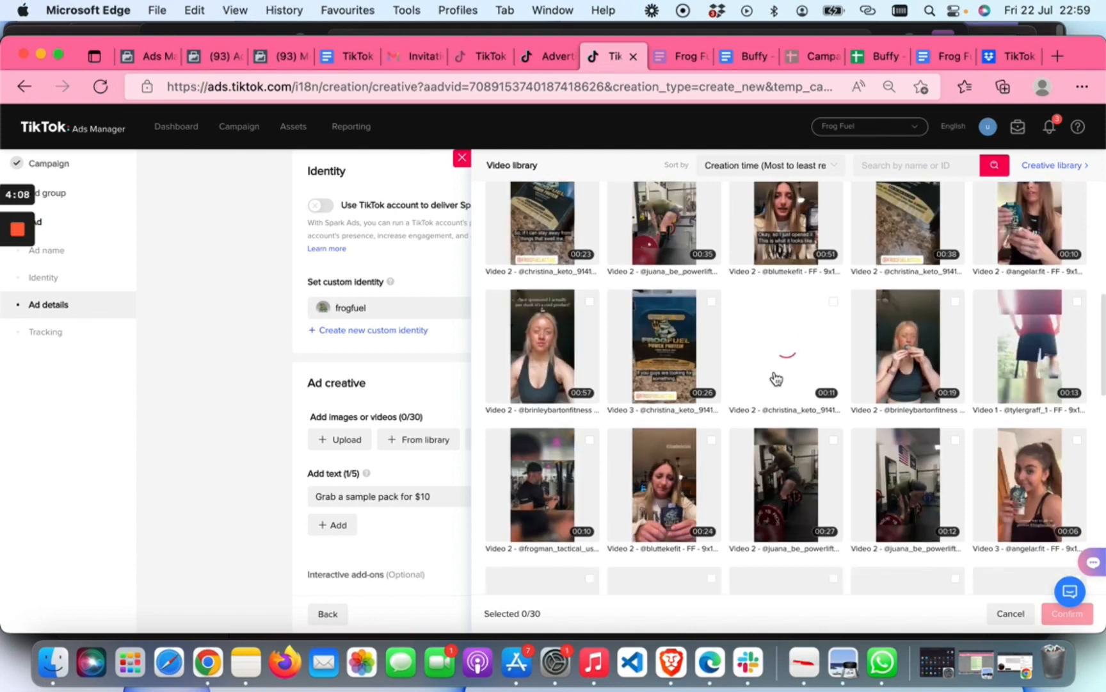
scroll(776, 379, down, 5)
scroll(776, 379, down, 10)
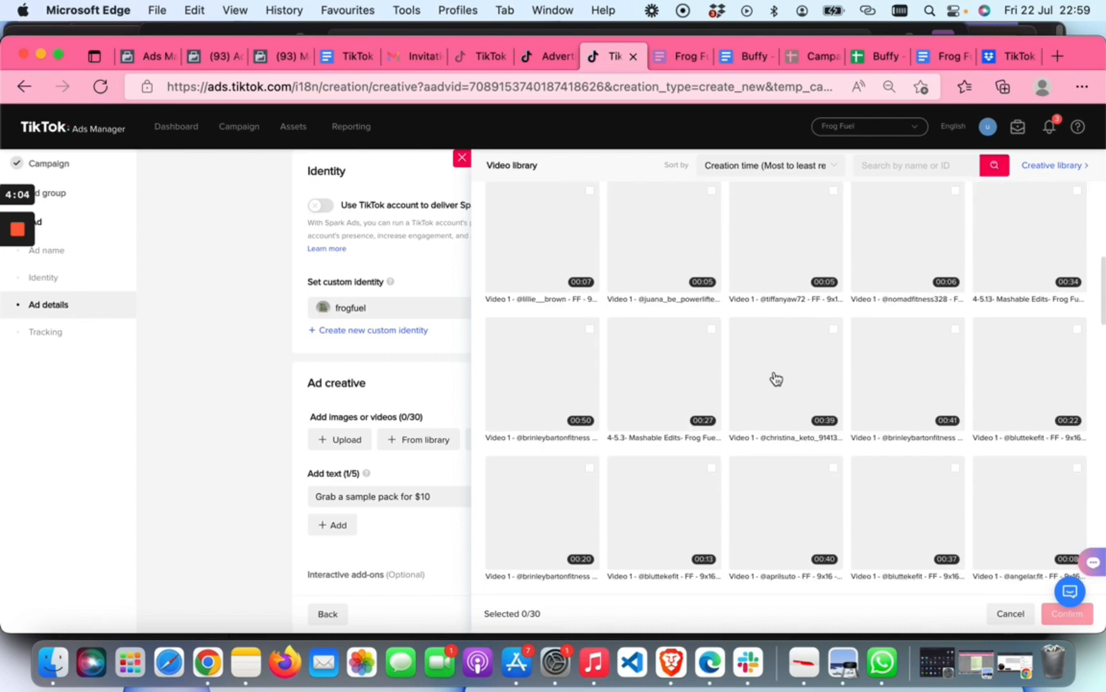
scroll(776, 379, down, 2)
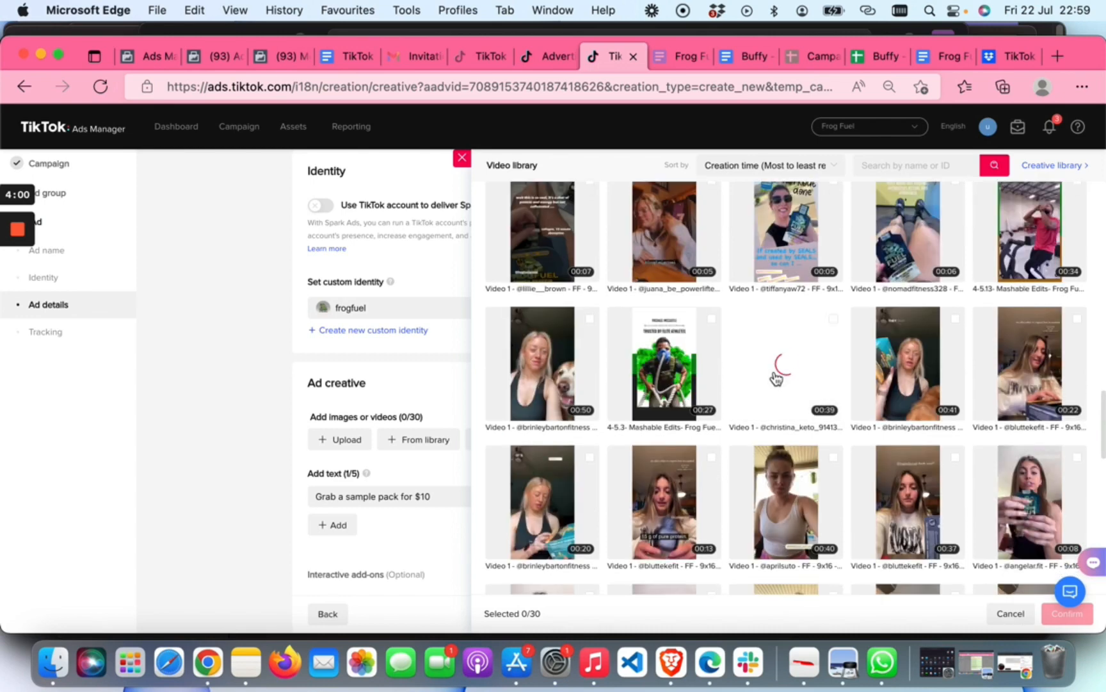
scroll(776, 379, down, 3)
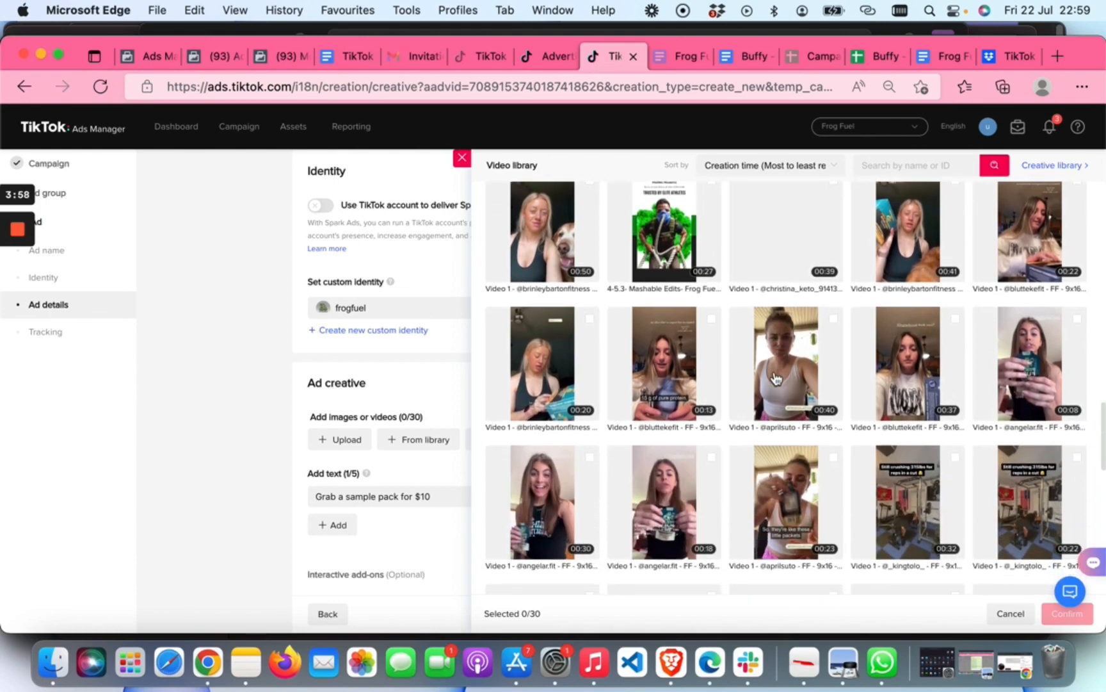
scroll(776, 378, down, 3)
scroll(776, 378, down, 4)
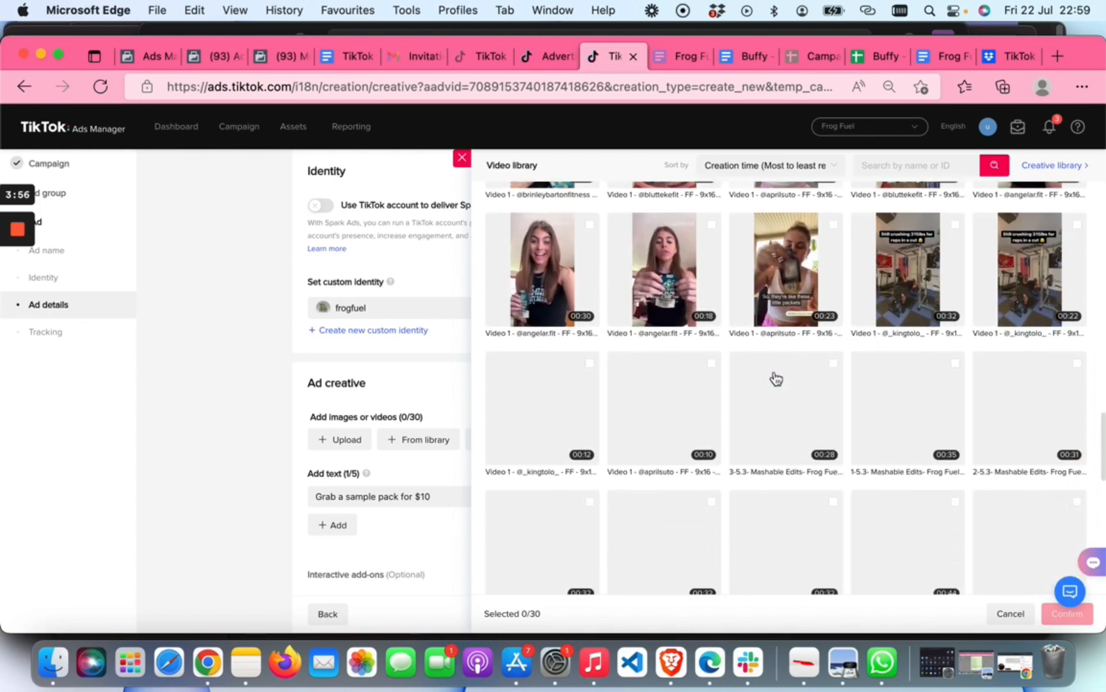
scroll(775, 377, down, 1)
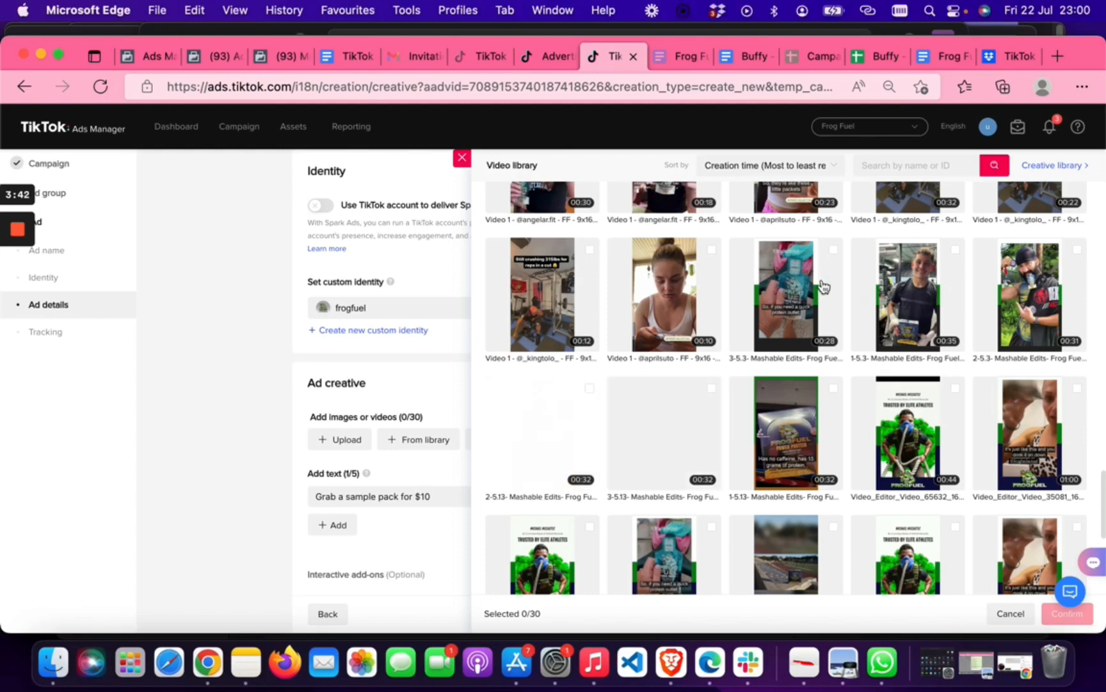
Add five library videos to the ad: the 28-second 3-5.3 Mashable Edits clip, the adjacent 10-second clip, and the 12-, 22- and 32-second weightlifting clips.
click(834, 251)
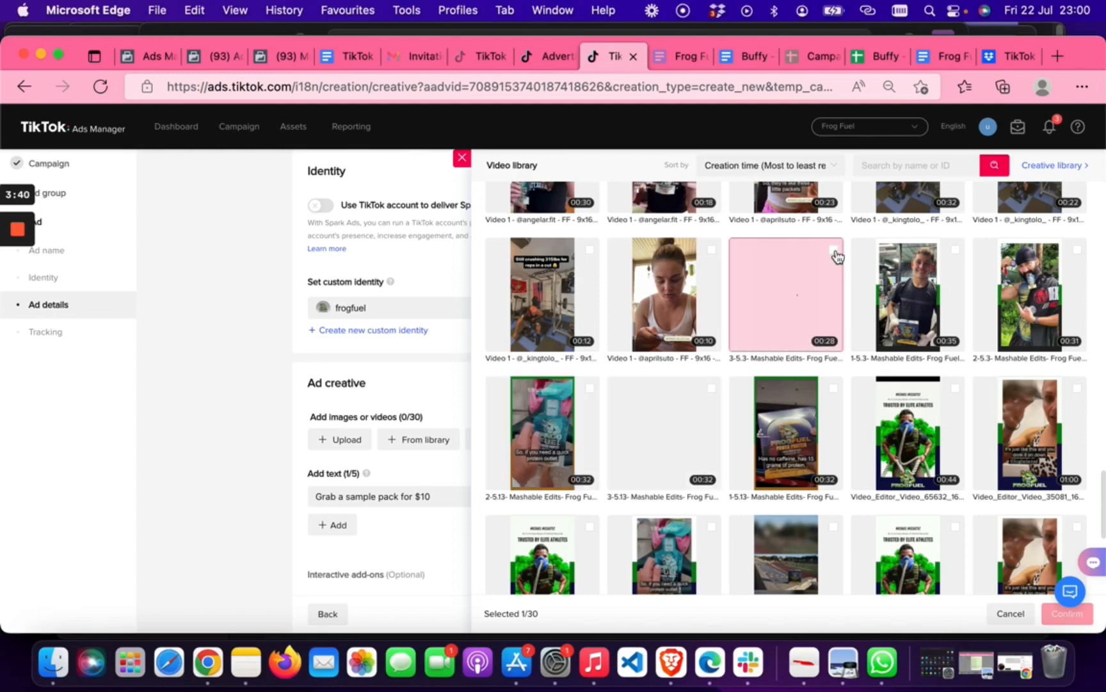
click(712, 250)
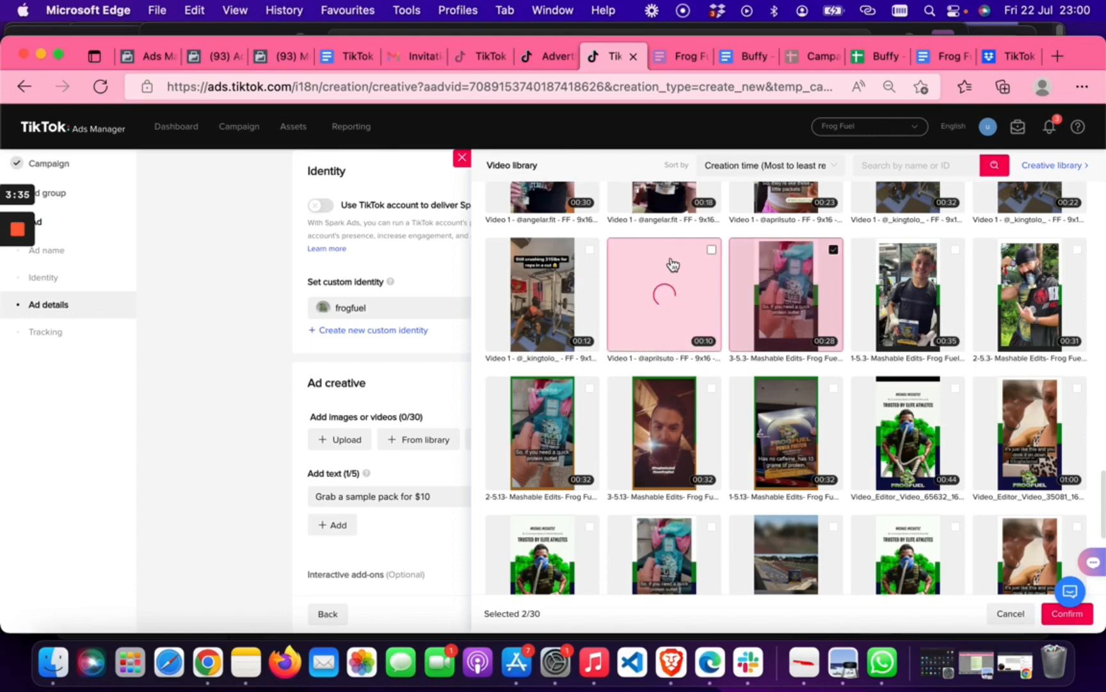
click(582, 285)
scroll(788, 317, up, 2)
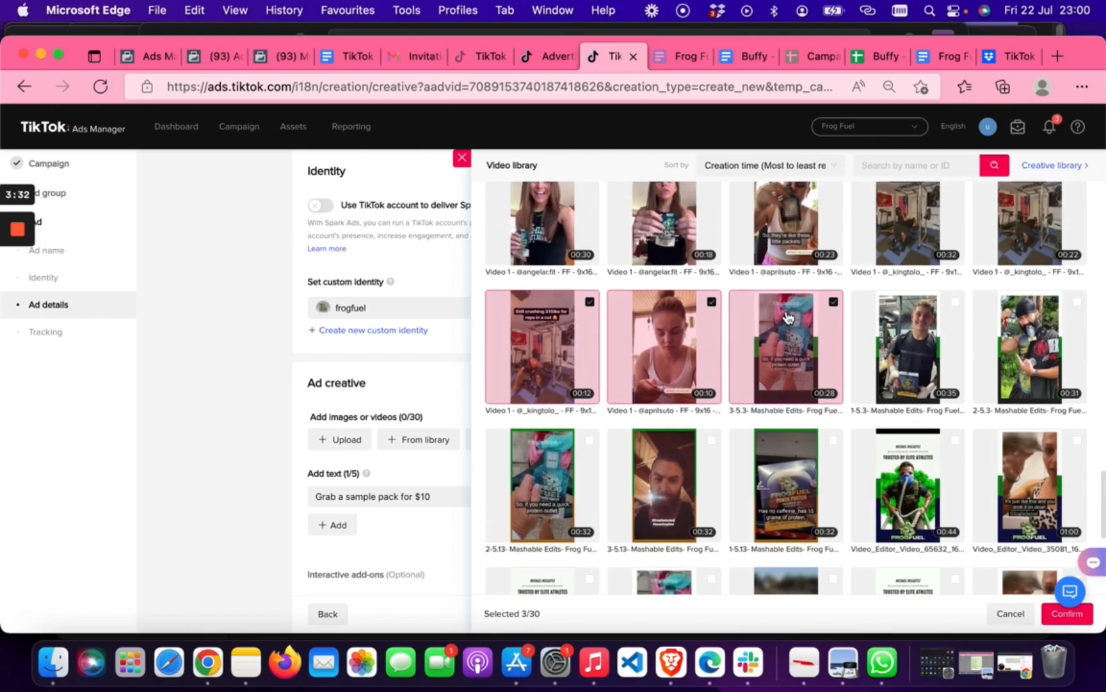
scroll(787, 317, up, 1)
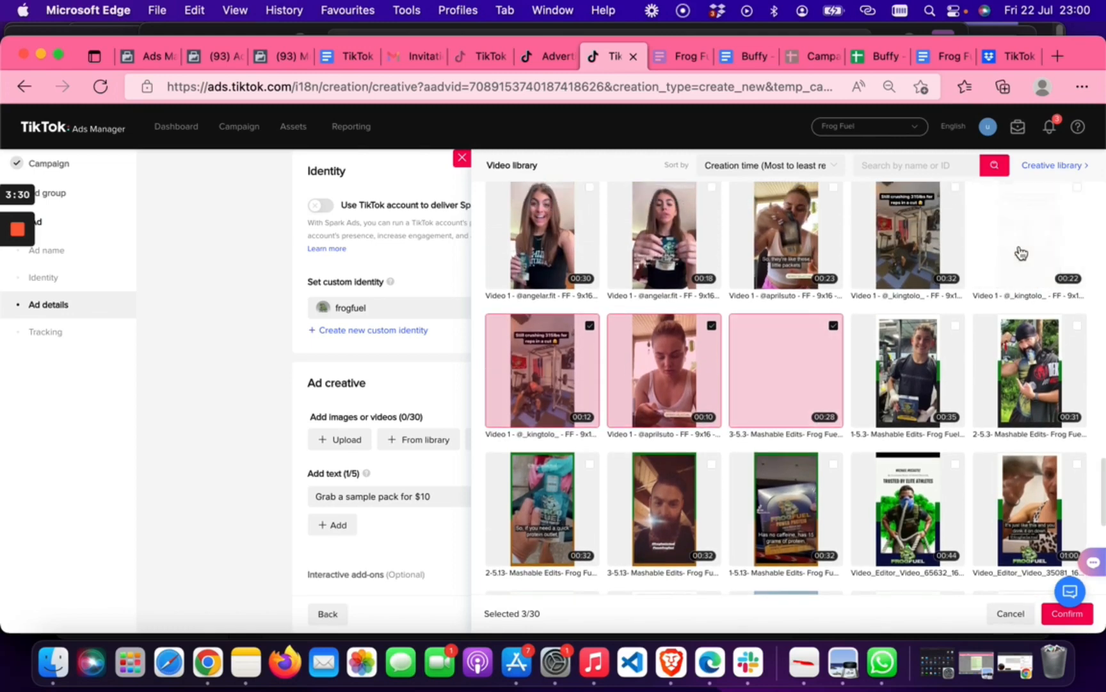
click(1022, 253)
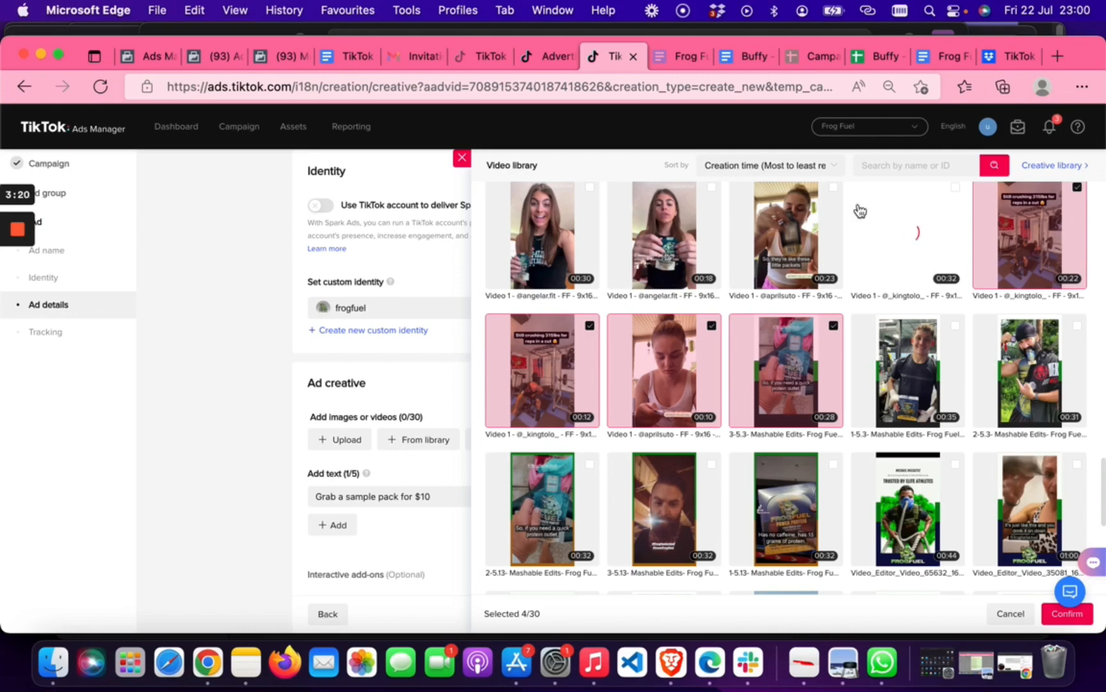
click(913, 232)
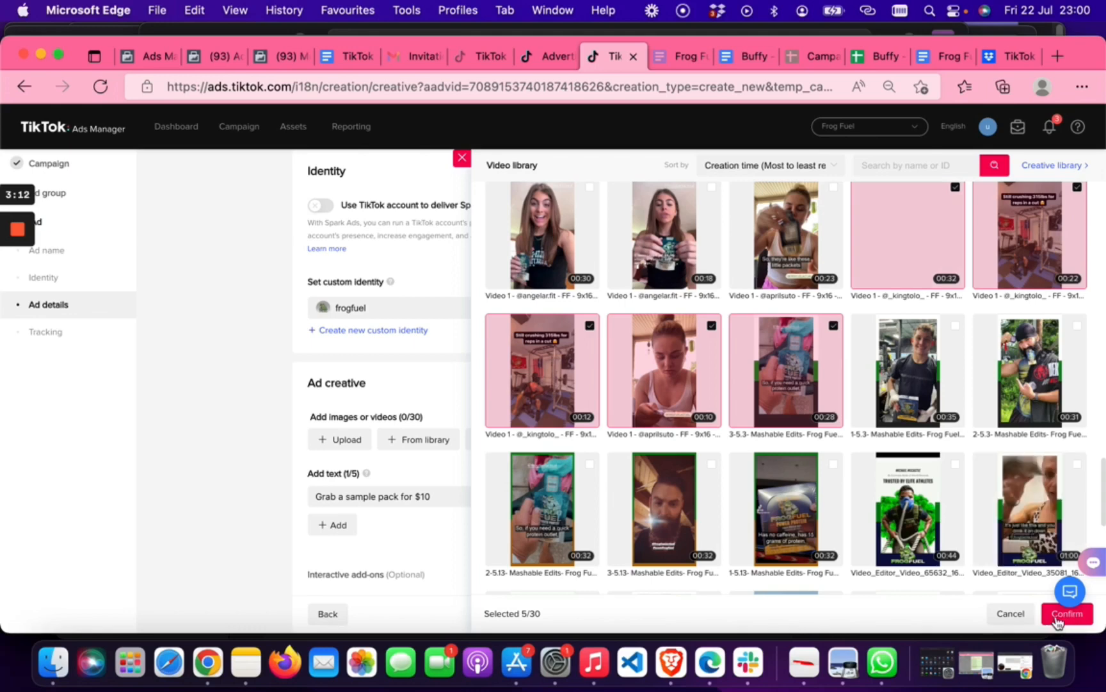
click(1056, 616)
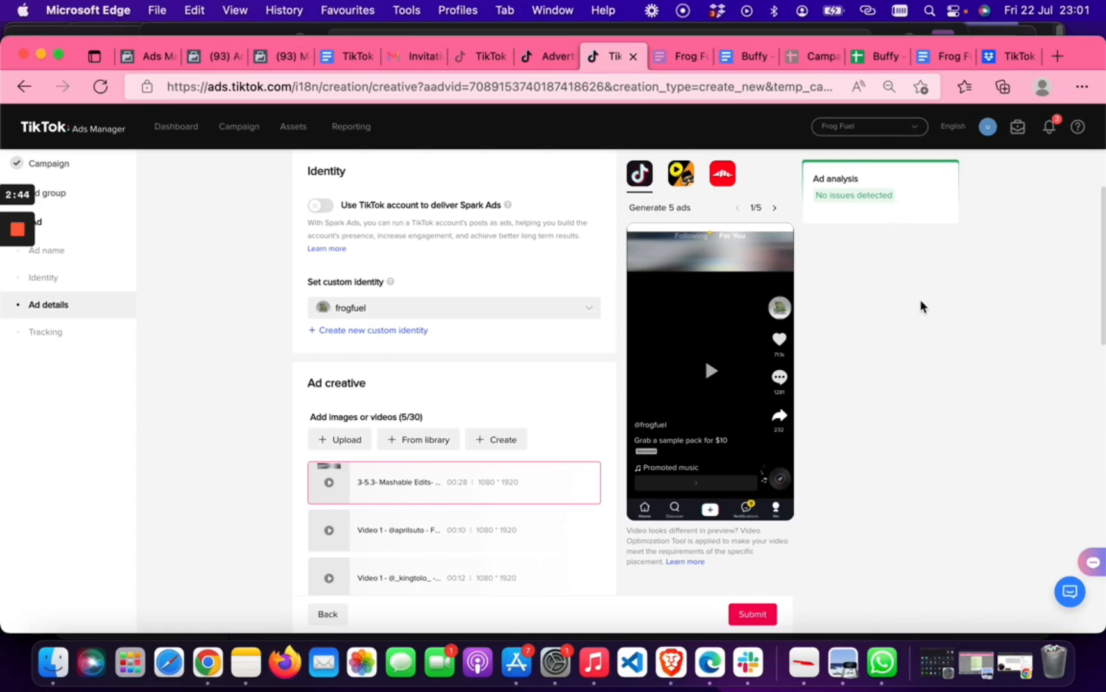
Review the five added videos, ad text, destination page, call to action and tracking settings of the ad setup.
scroll(923, 306, down, 2)
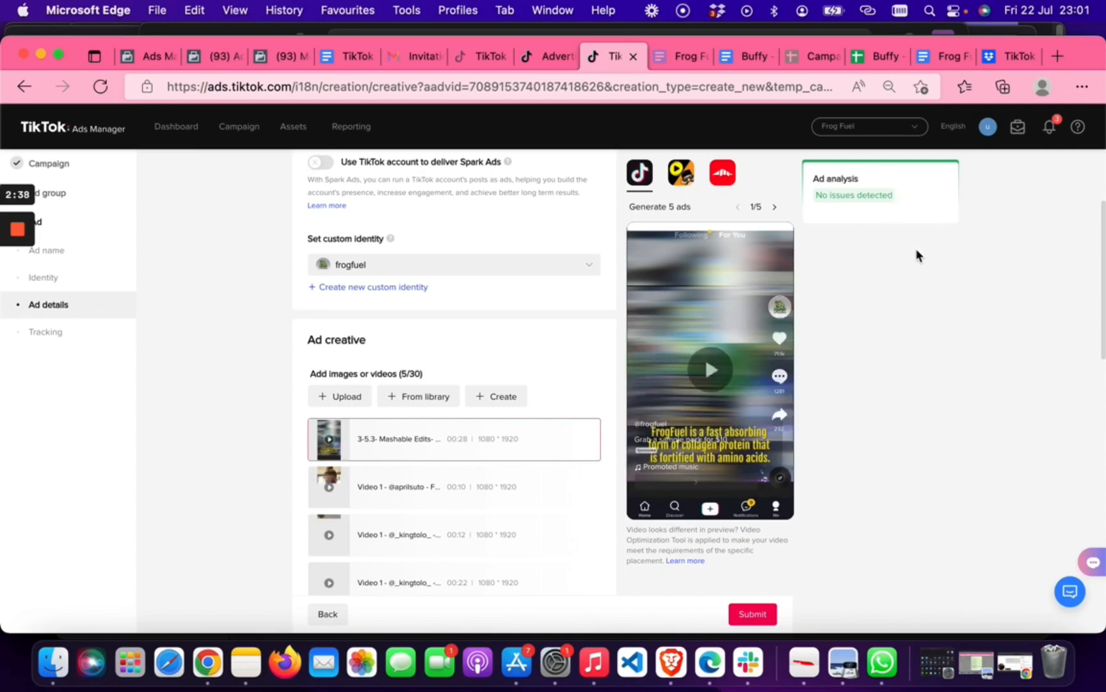
scroll(861, 280, down, 5)
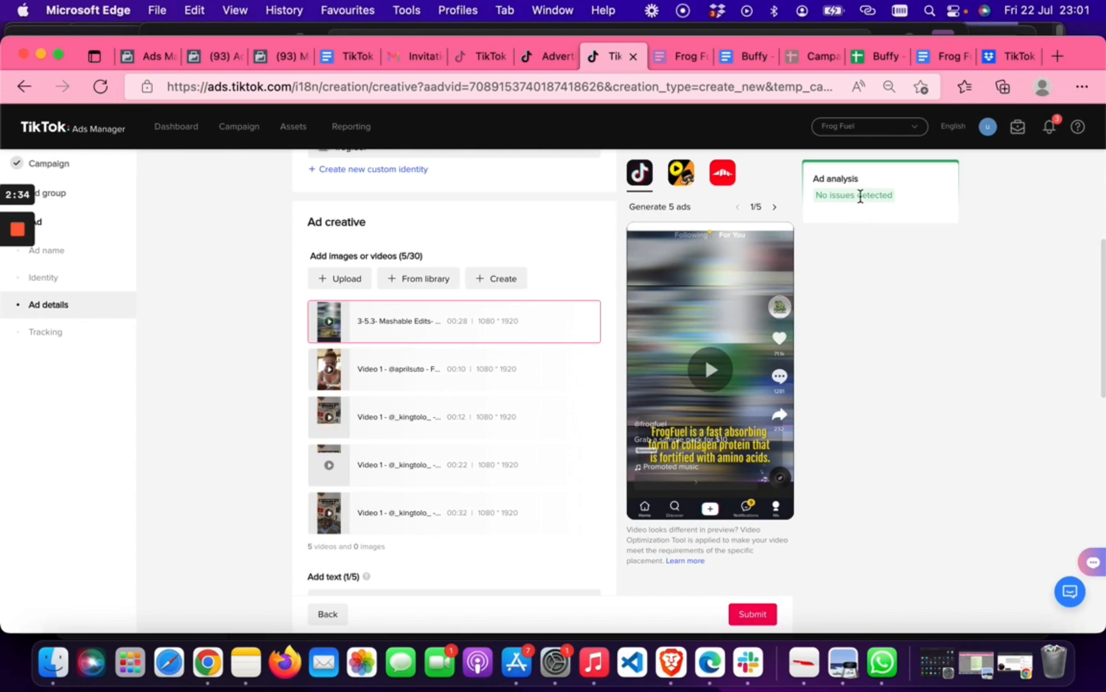
mouse_move(443, 370)
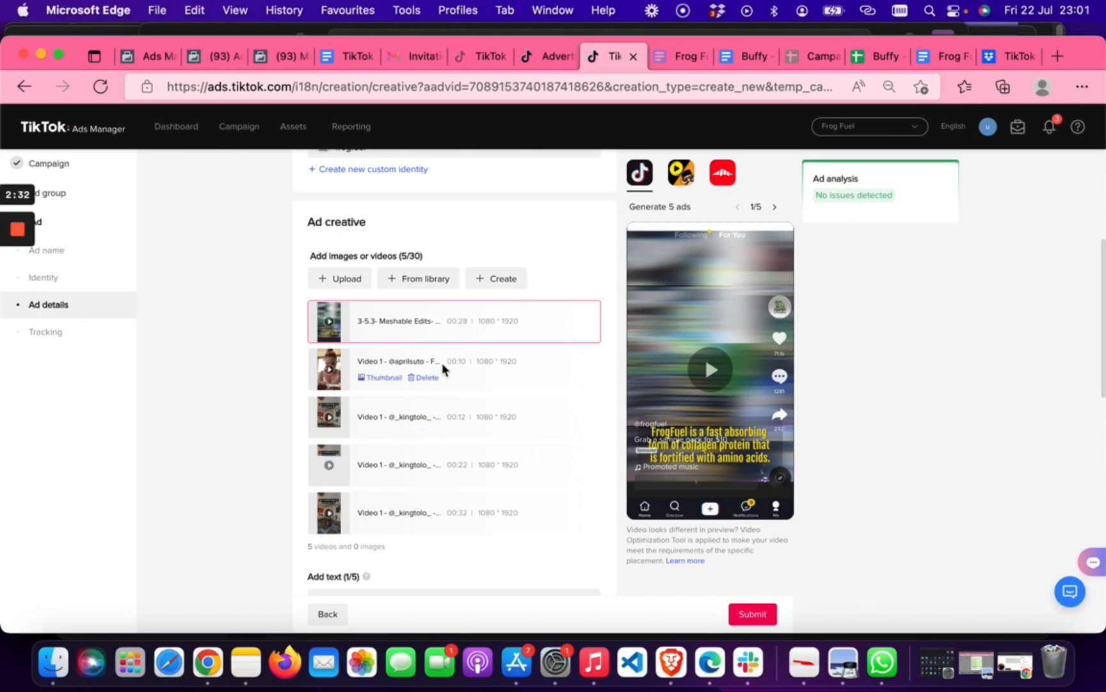
scroll(443, 369, down, 1)
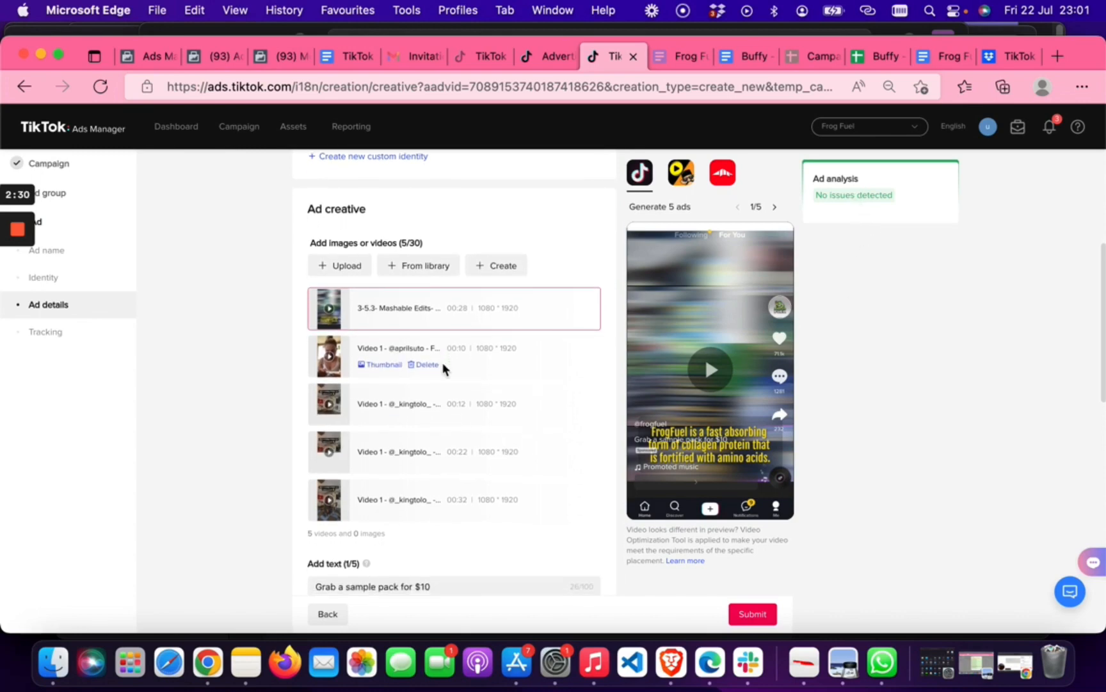
scroll(847, 341, down, 5)
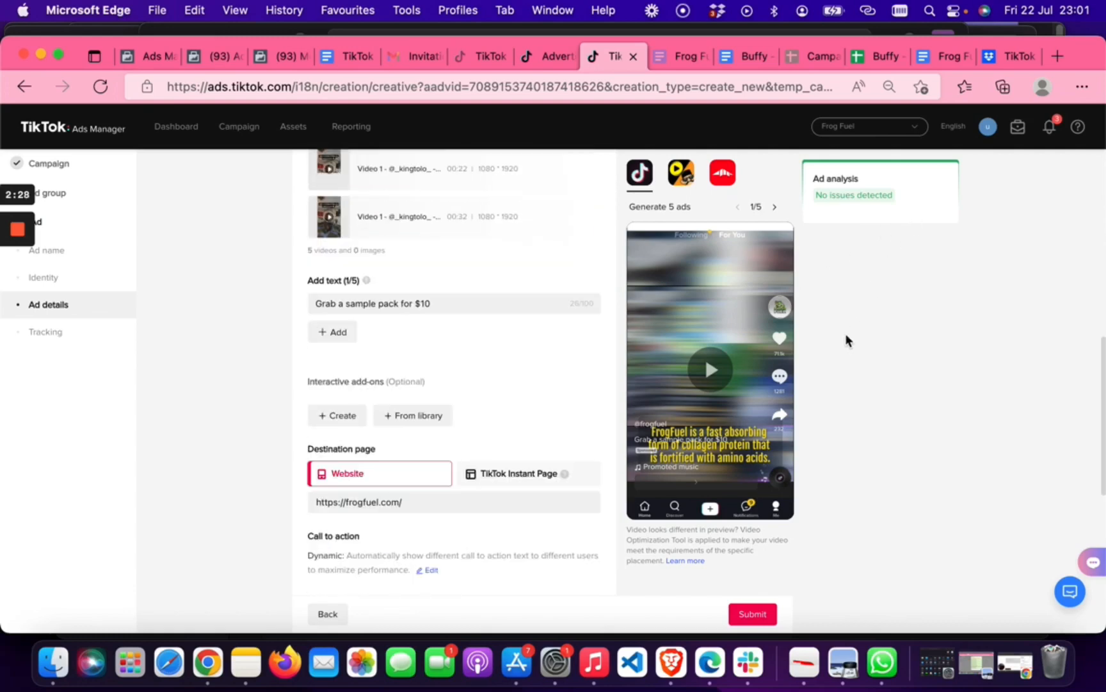
scroll(846, 341, down, 7)
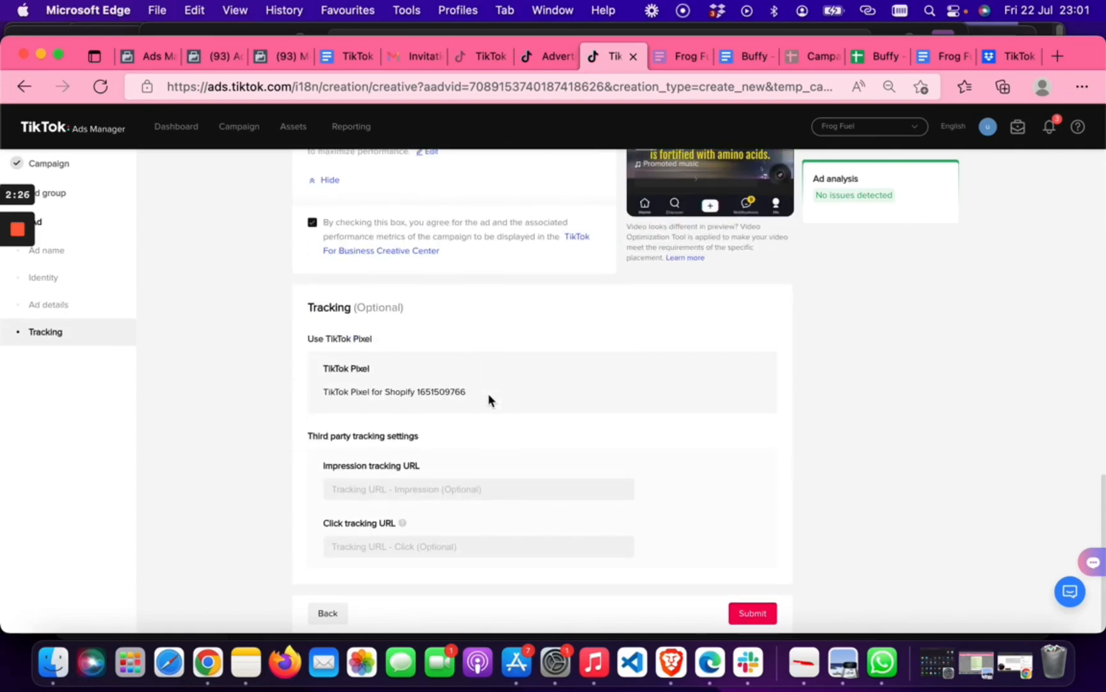
Remove the creative material file name from the ad name and enter NSC 5/20 as the ad name instead.
scroll(487, 394, up, 10)
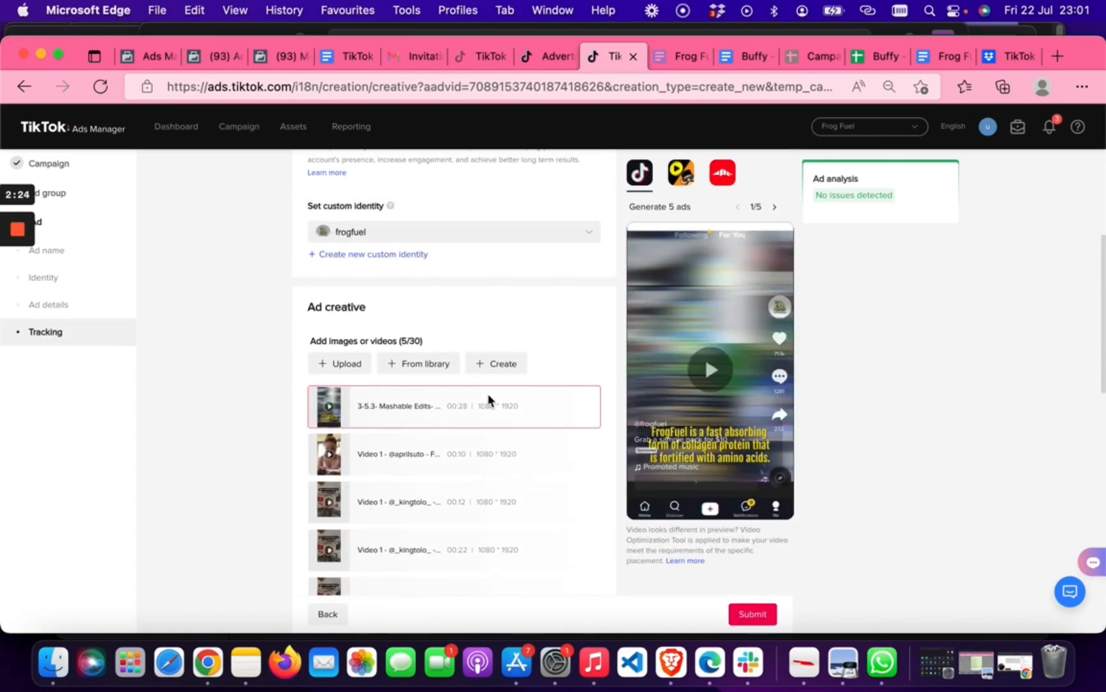
scroll(488, 397, up, 4)
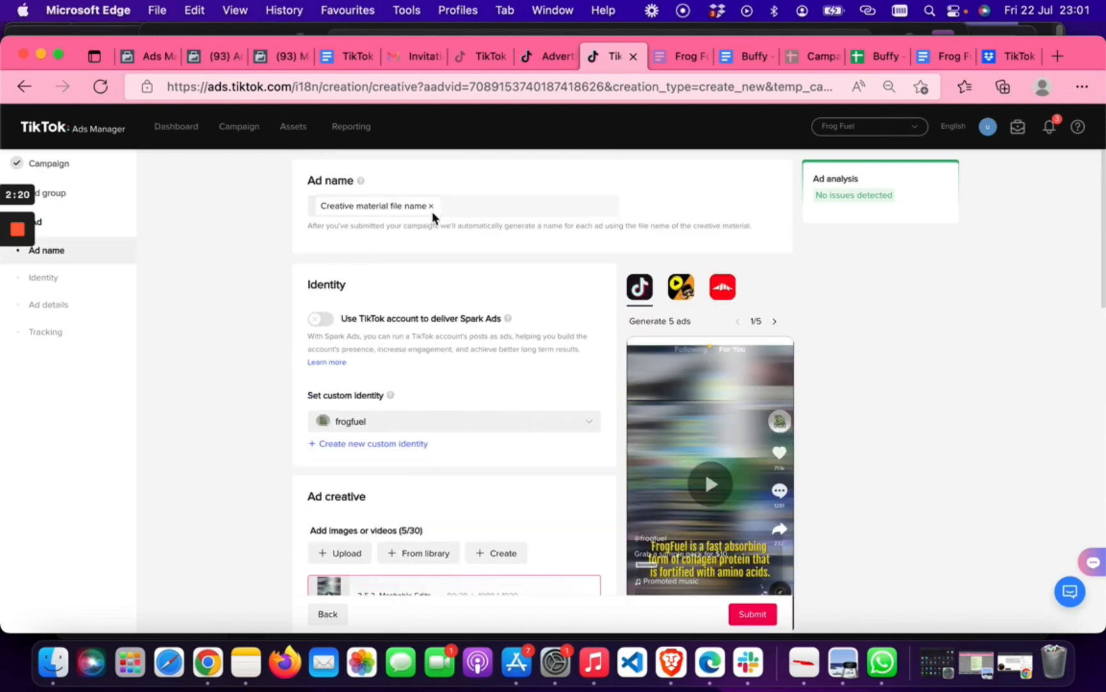
click(431, 206)
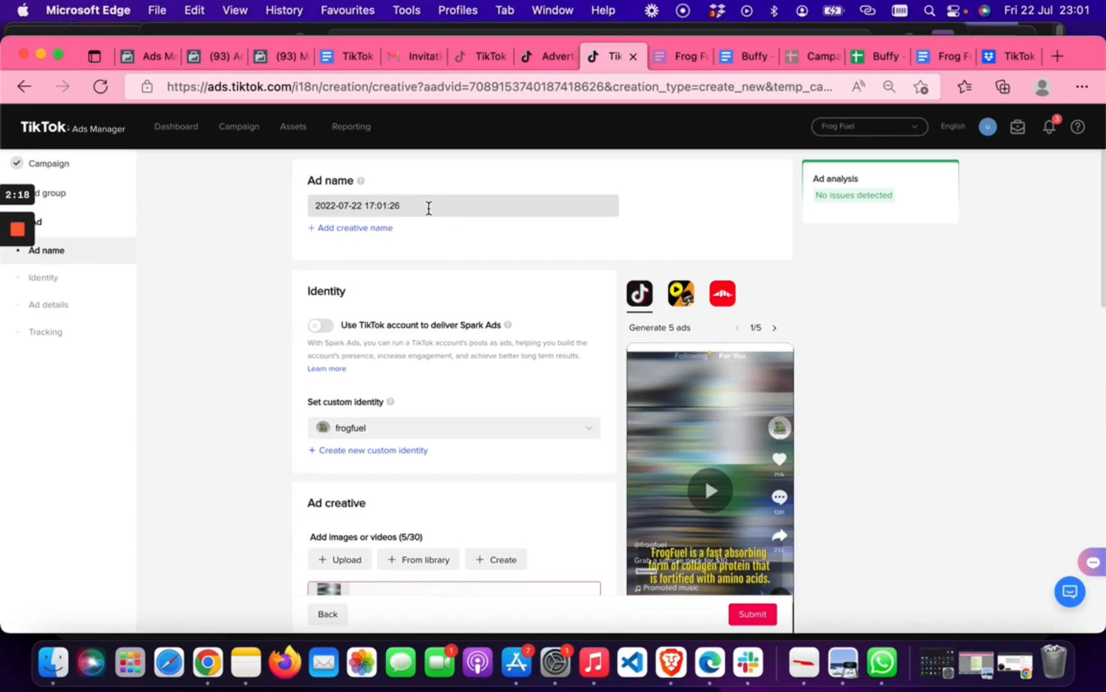
drag(417, 205, 310, 204)
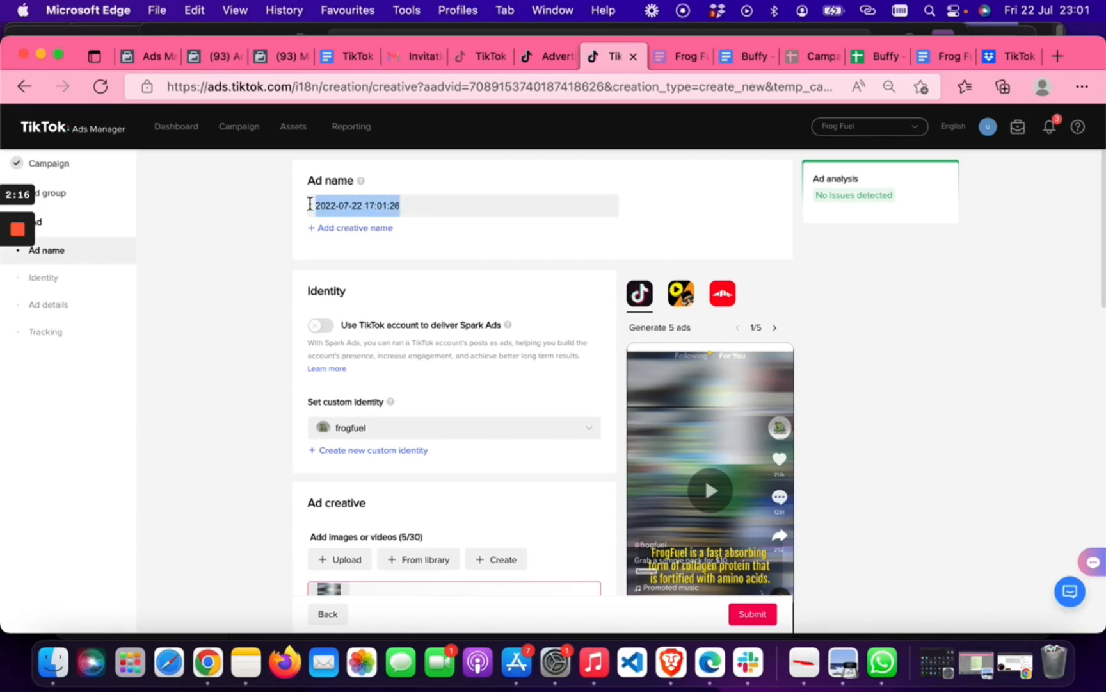
text(N)
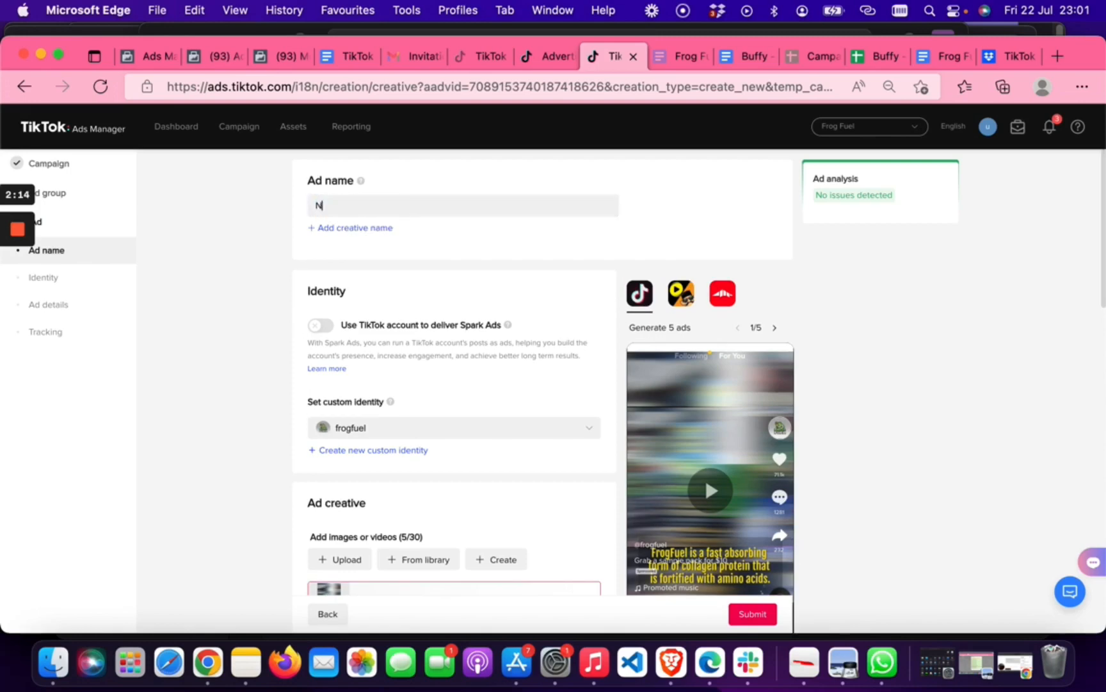
text(SC 5/20)
Recheck the ad text, destination page and tracking sections, and submit the campaign with its ads.
scroll(897, 351, down, 1)
scroll(897, 351, down, 15)
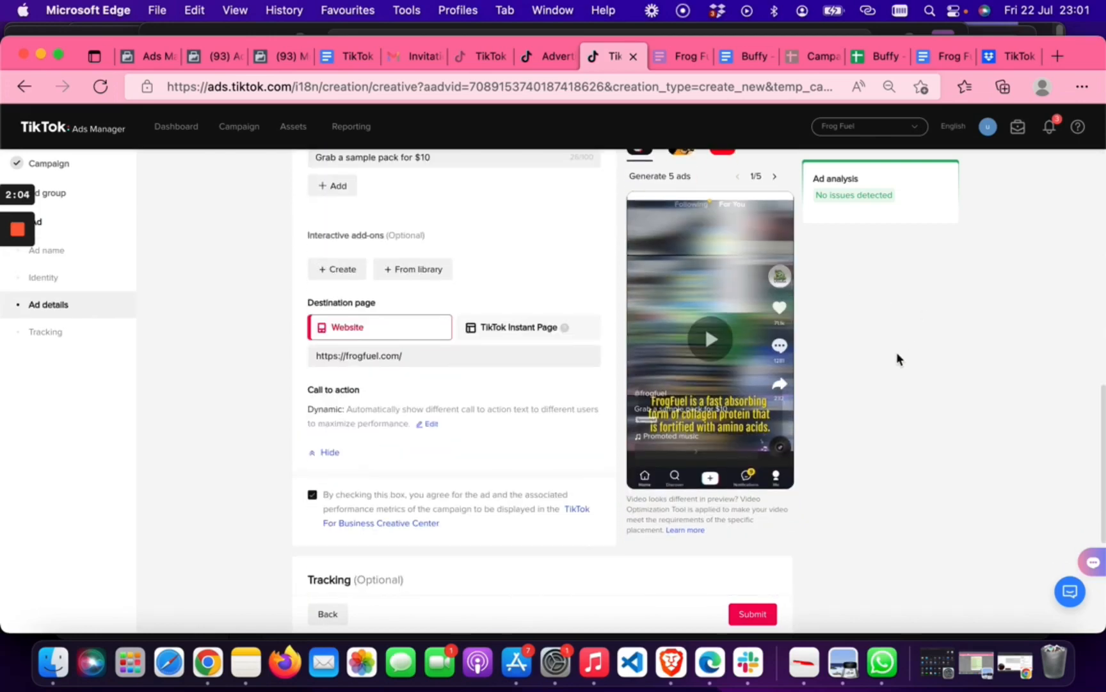
scroll(896, 351, up, 10)
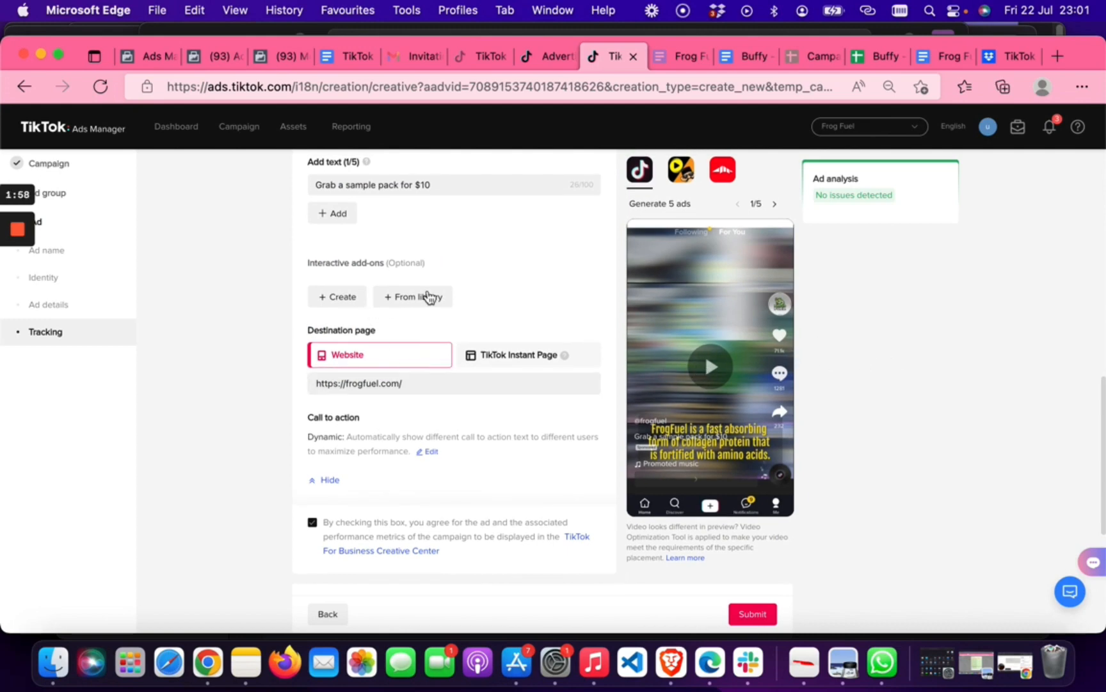
scroll(517, 341, down, 6)
scroll(515, 340, down, 2)
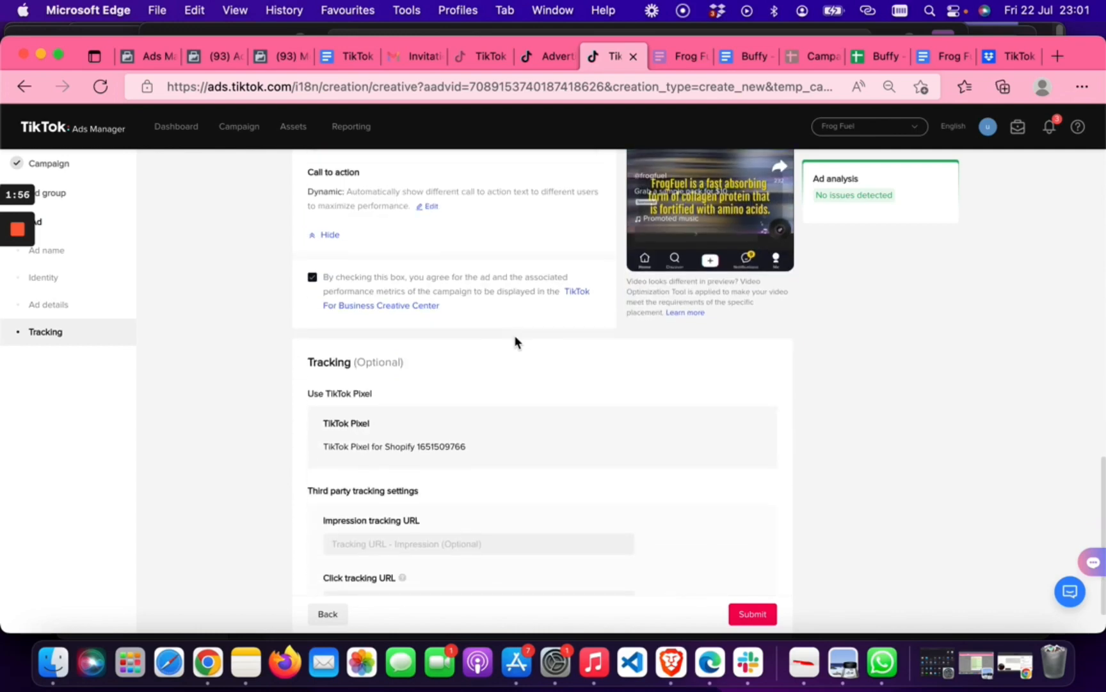
click(749, 616)
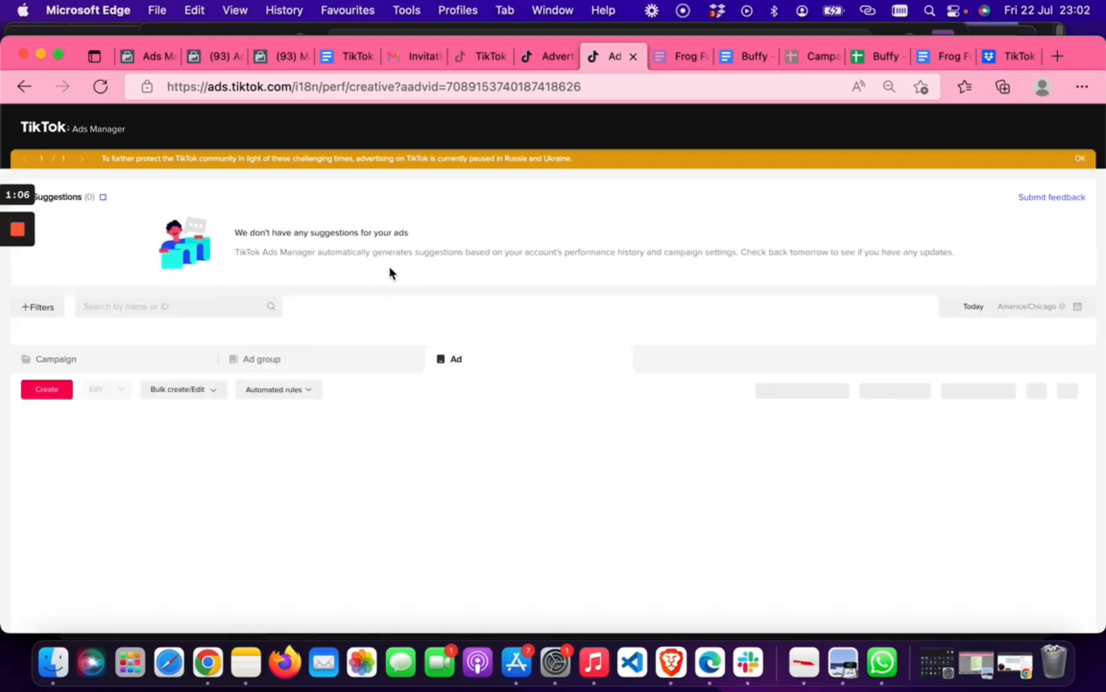
Check the submitted NSC 5/20 ads in the campaign manager's ad list.
scroll(390, 330, down, 2)
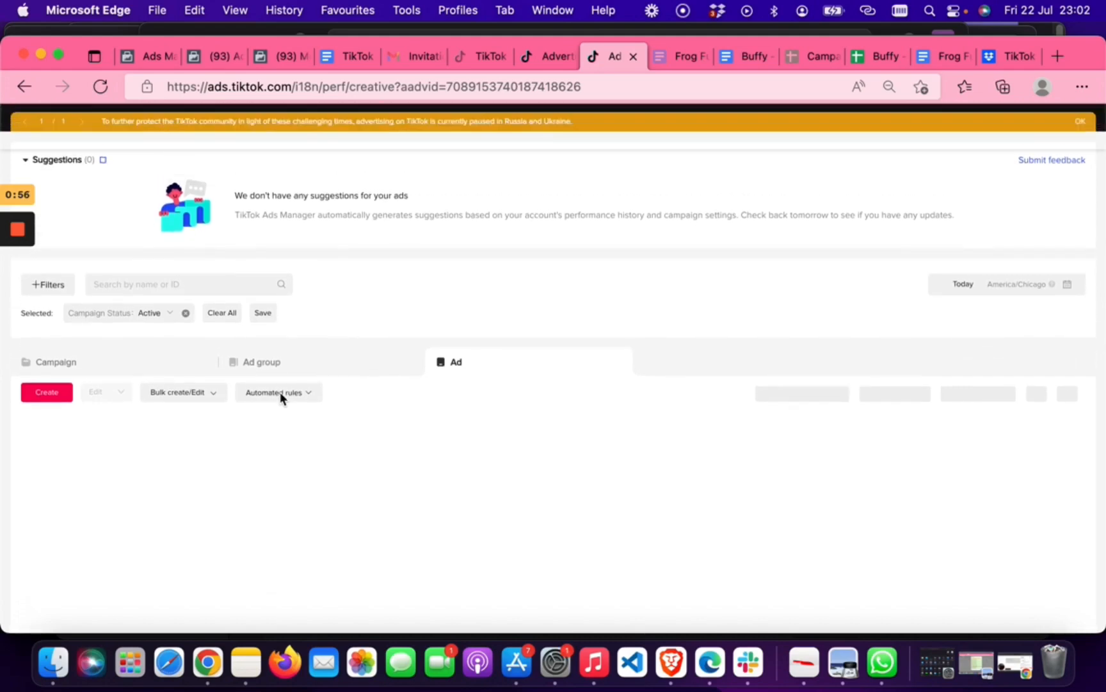
scroll(280, 398, up, 1)
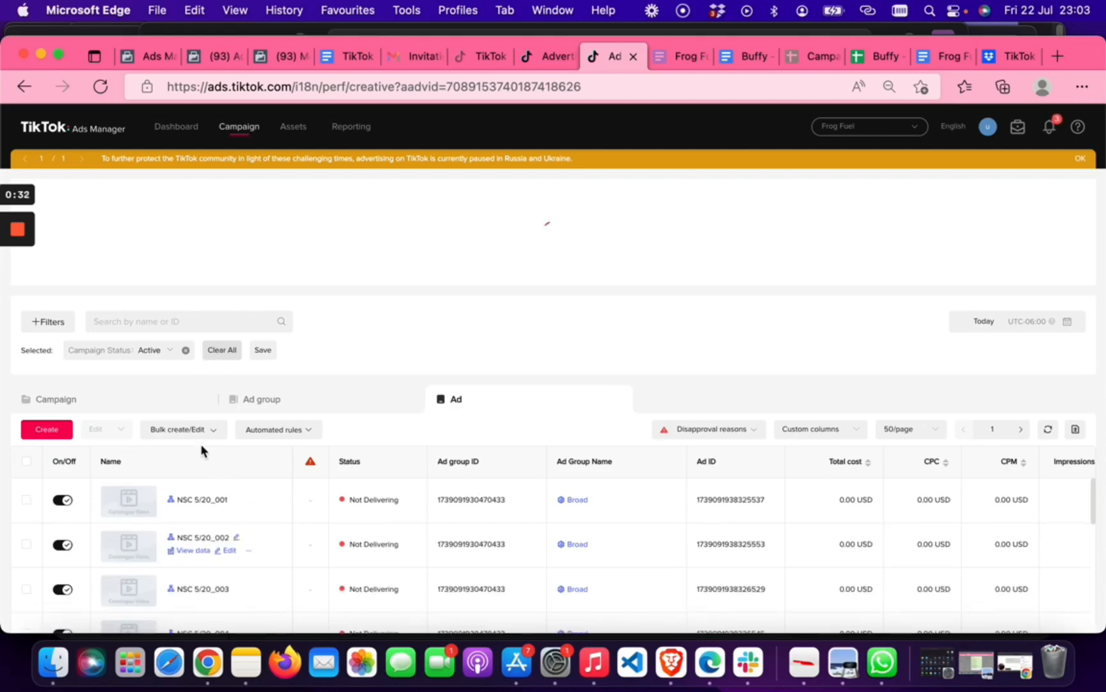
mouse_move(23, 238)
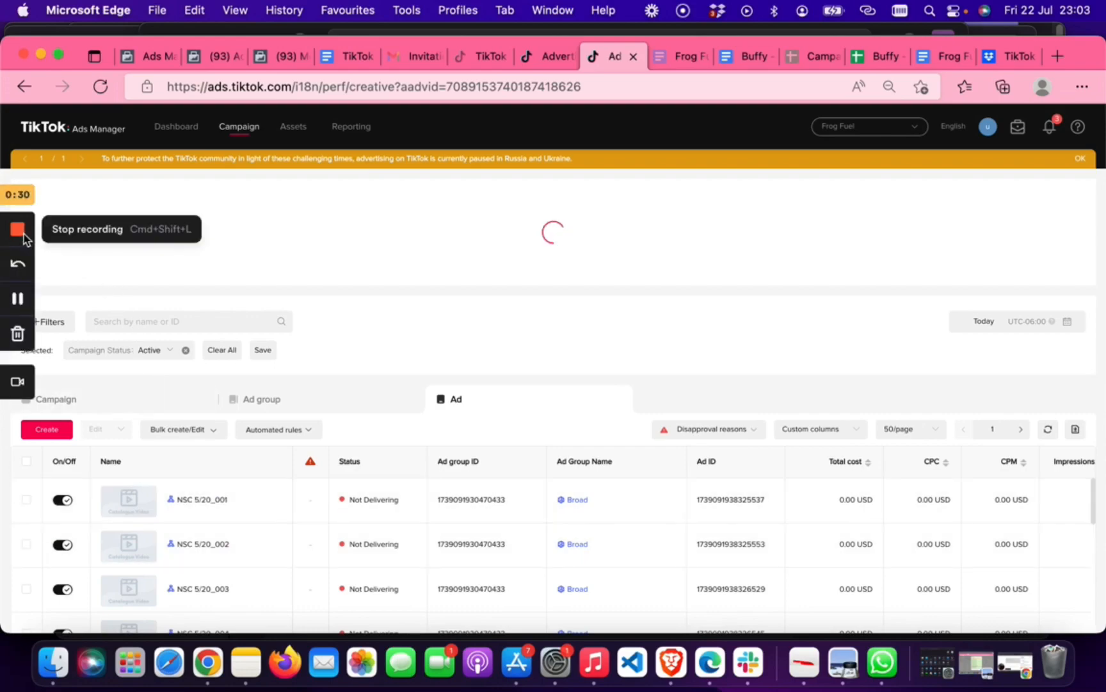